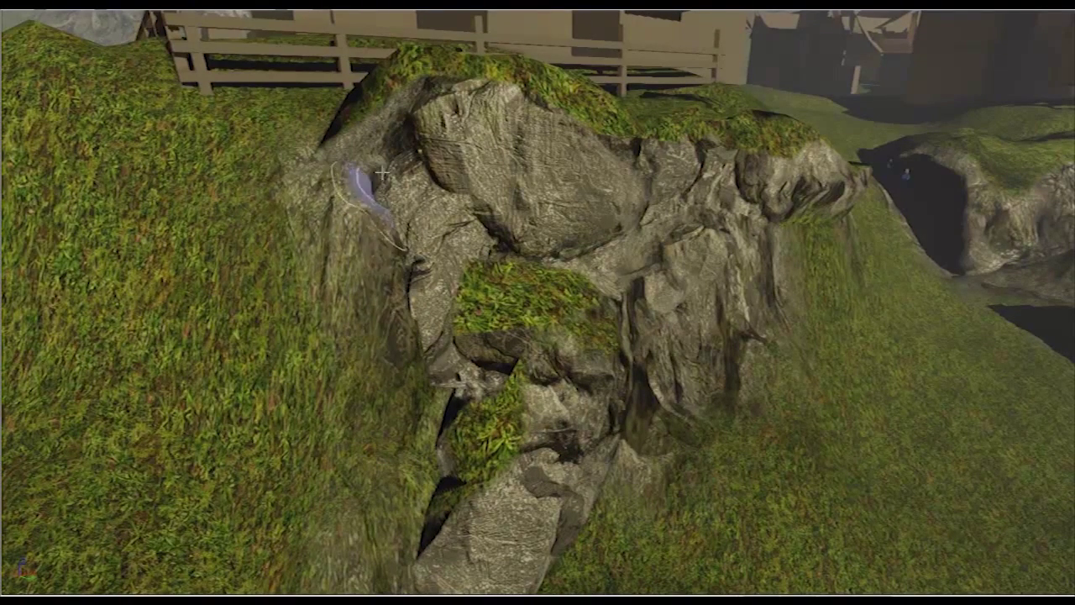
Look over the grass-covered cliff and the surrounding rocky terrain from several viewpoints.
right_drag(549, 304, 547, 381)
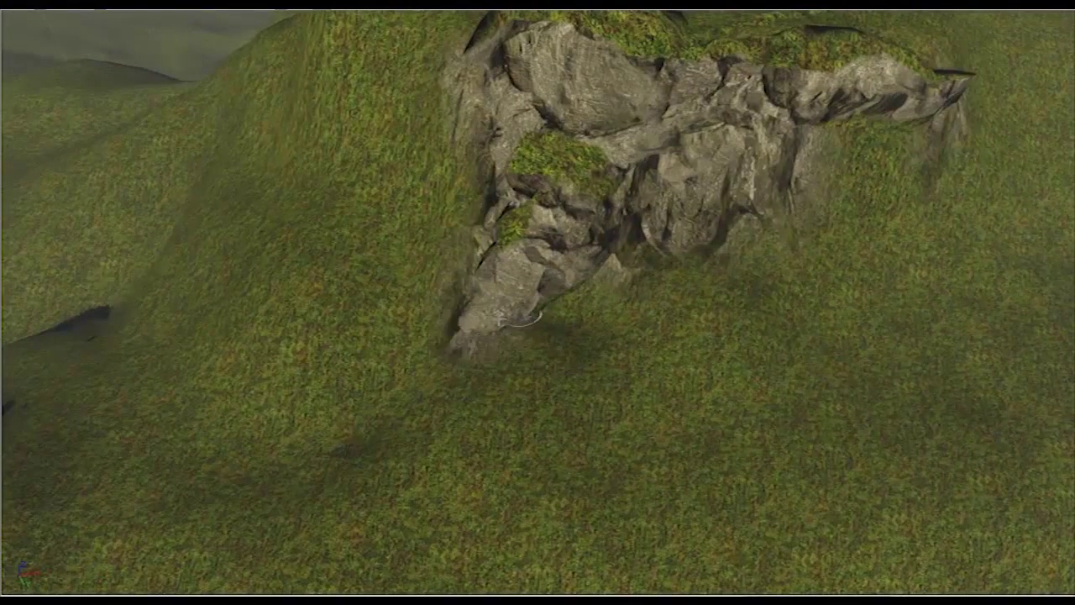
drag(446, 338, 449, 312)
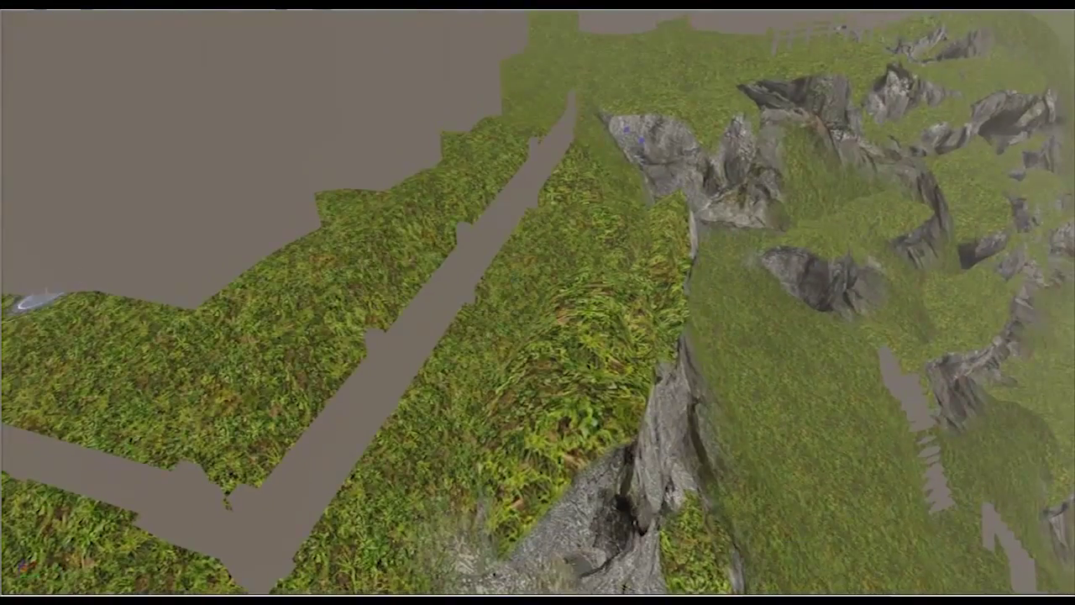
mouse_move(450, 390)
mouse_down()
mouse_move(550, 279)
mouse_move(530, 270)
mouse_up()
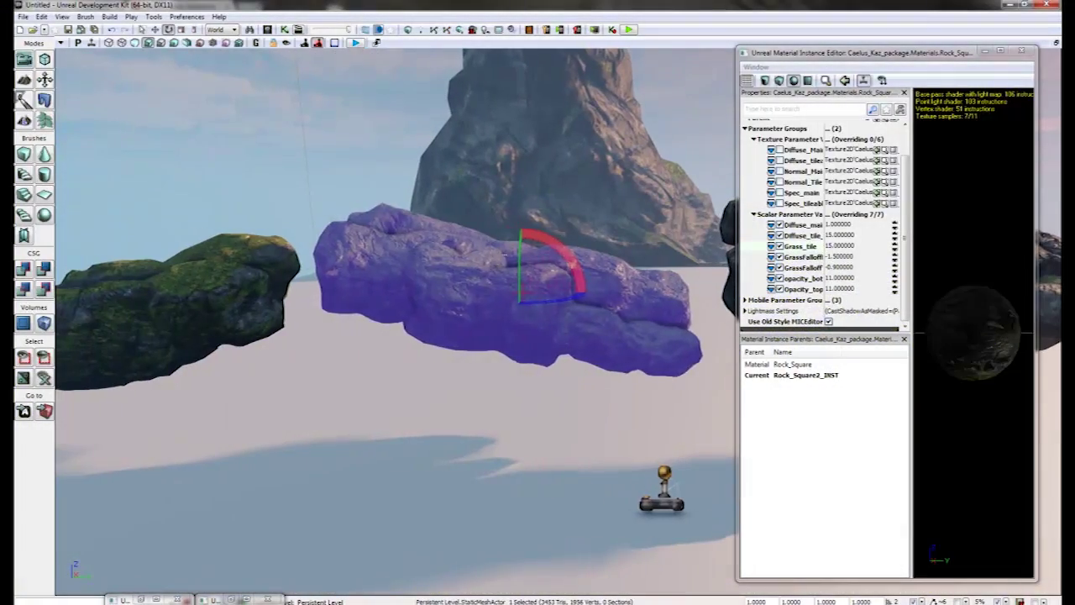
Examine how the grass sits on the tops of the floating rocks from several angles.
drag(520, 252, 513, 403)
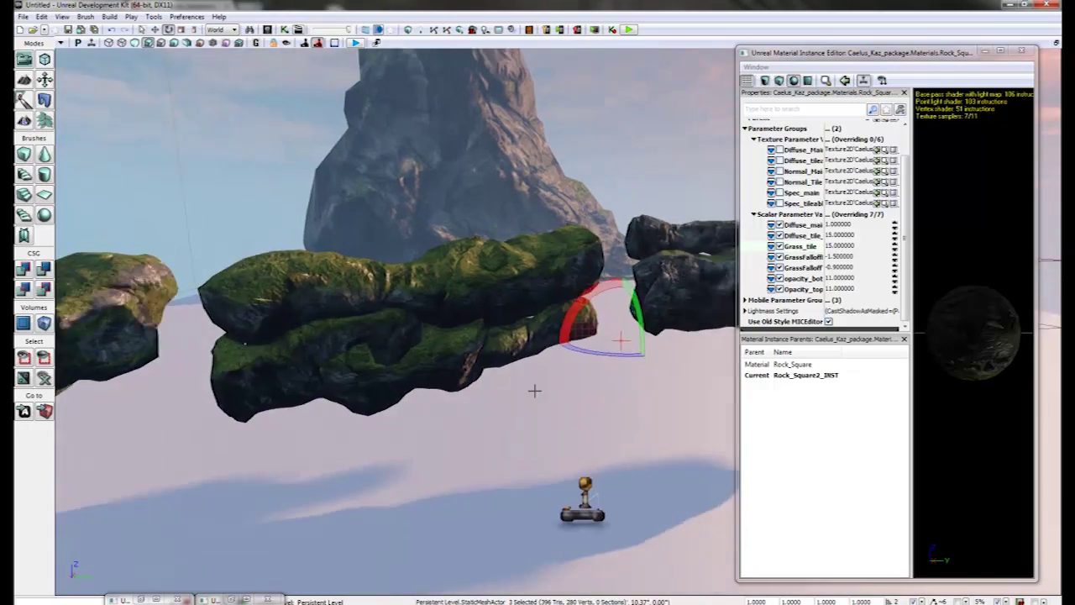
right_drag(534, 391, 403, 370)
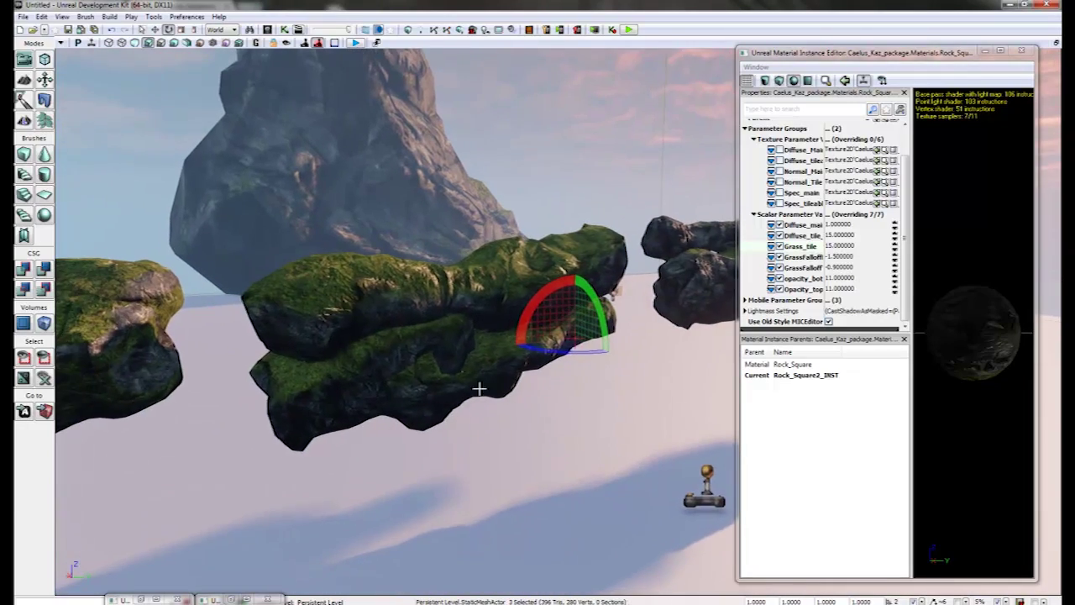
right_drag(492, 405, 525, 404)
drag(524, 404, 297, 355)
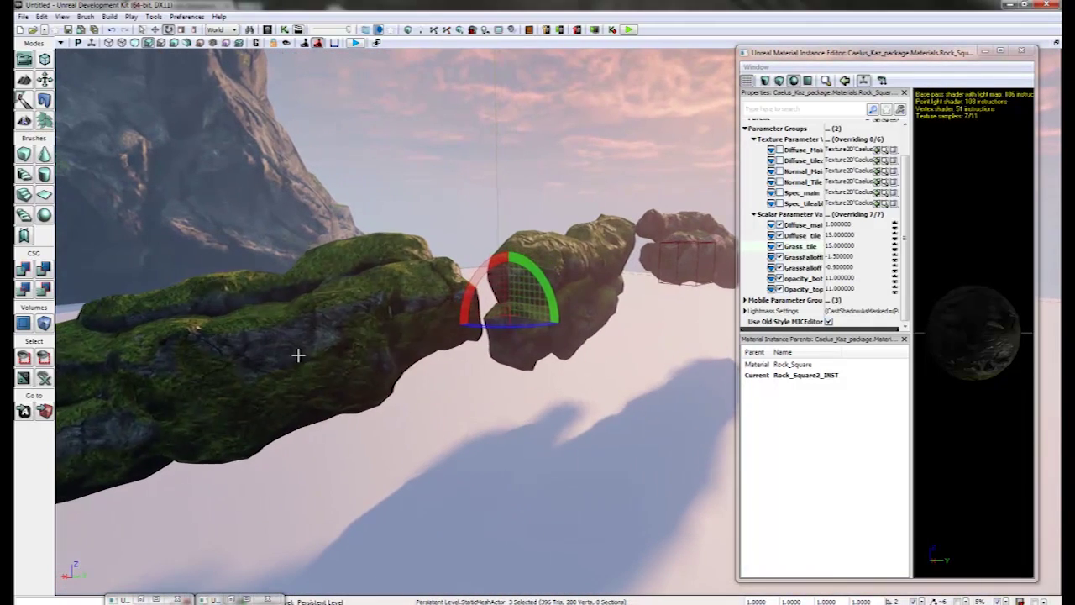
click(244, 317)
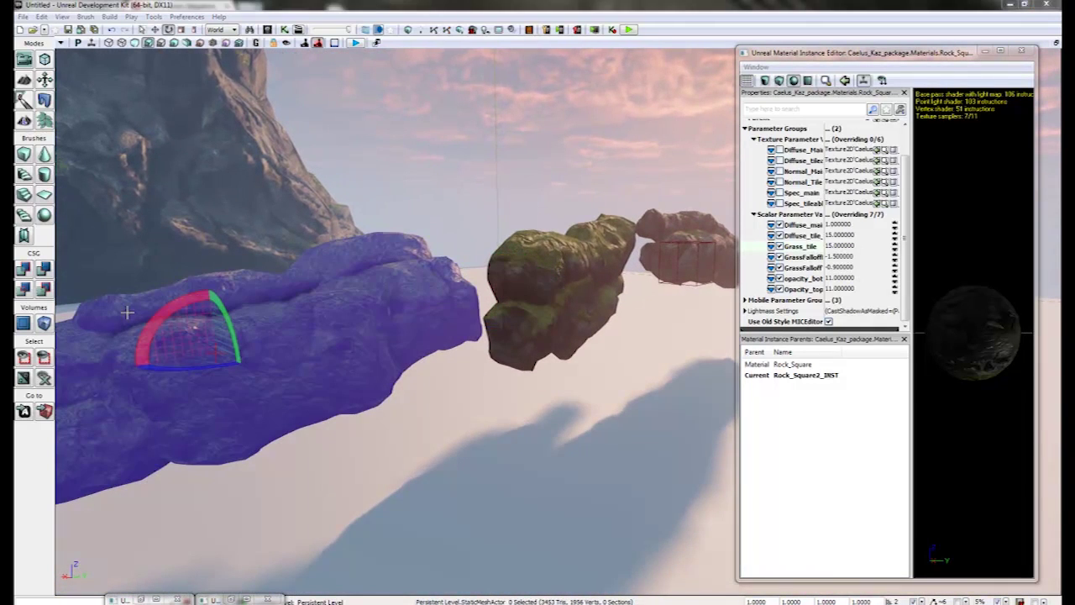
right_drag(514, 329, 440, 323)
Set GrassFalloffTop to -0.5 in the Rock_Square2_INST material instance.
drag(801, 54, 792, 45)
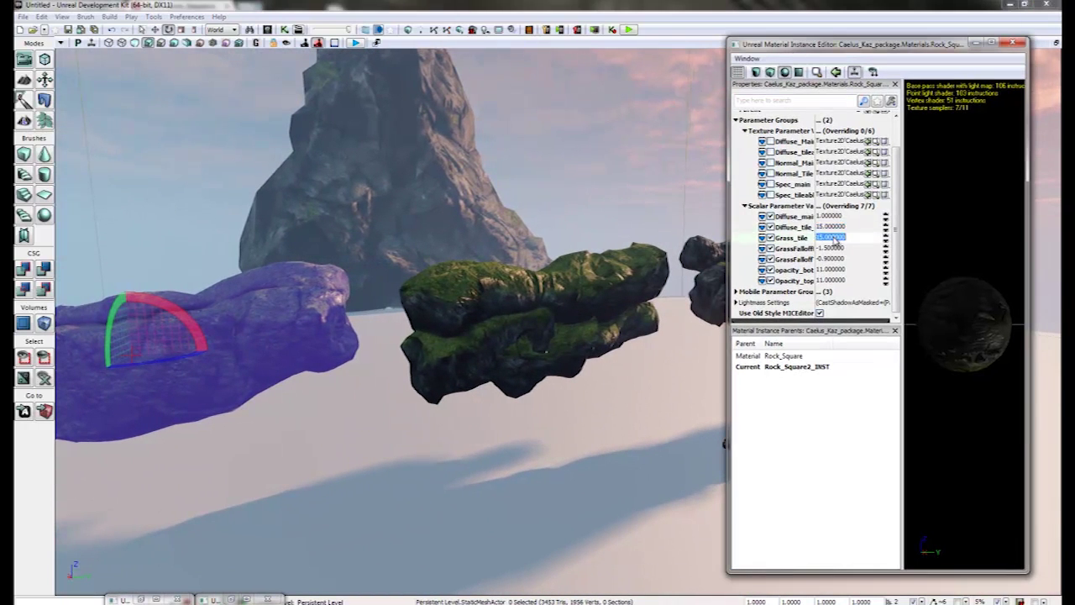
right_drag(602, 344, 606, 346)
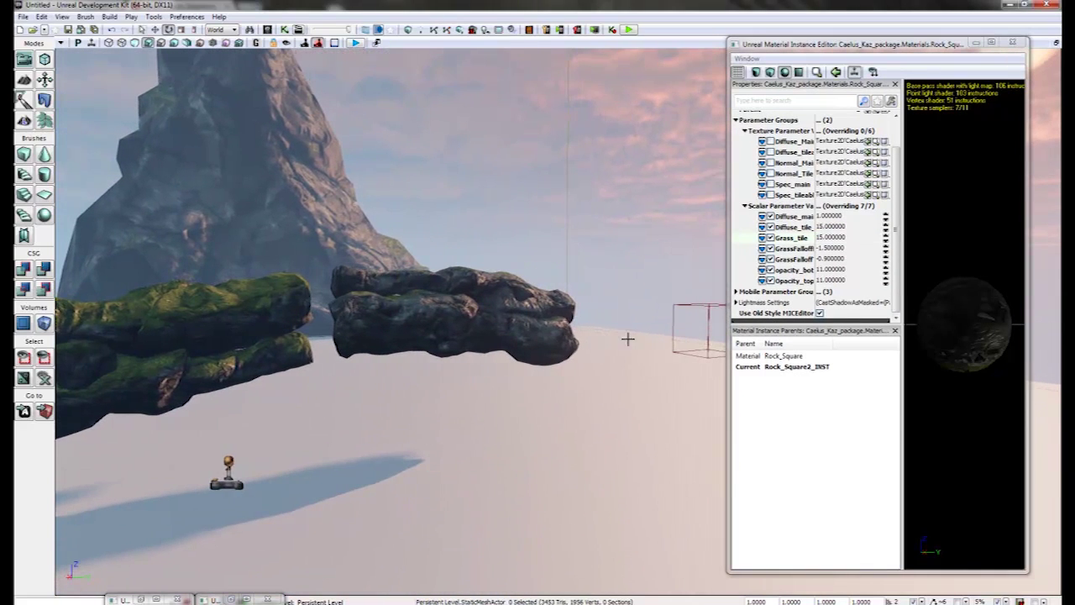
click(826, 259)
key(Return)
key(w)
right_drag(514, 301, 512, 300)
Try Grass_tile values of 35 and 150 on the rocks and return it to 15.
click(847, 238)
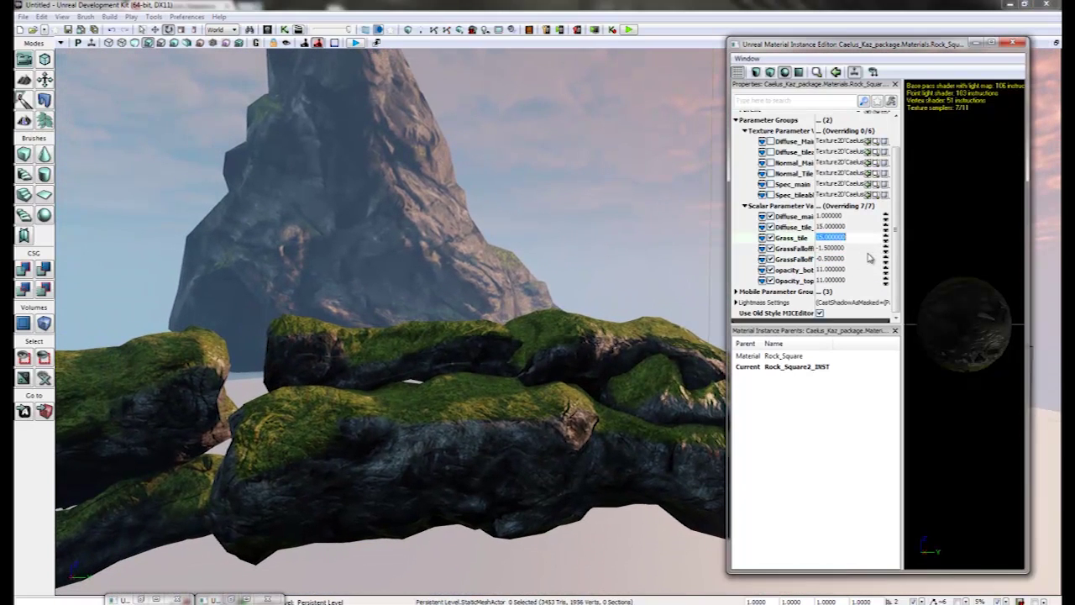
text(35)
key(Return)
right_drag(452, 221, 452, 219)
key(w)
right_drag(502, 279, 503, 280)
drag(503, 280, 415, 328)
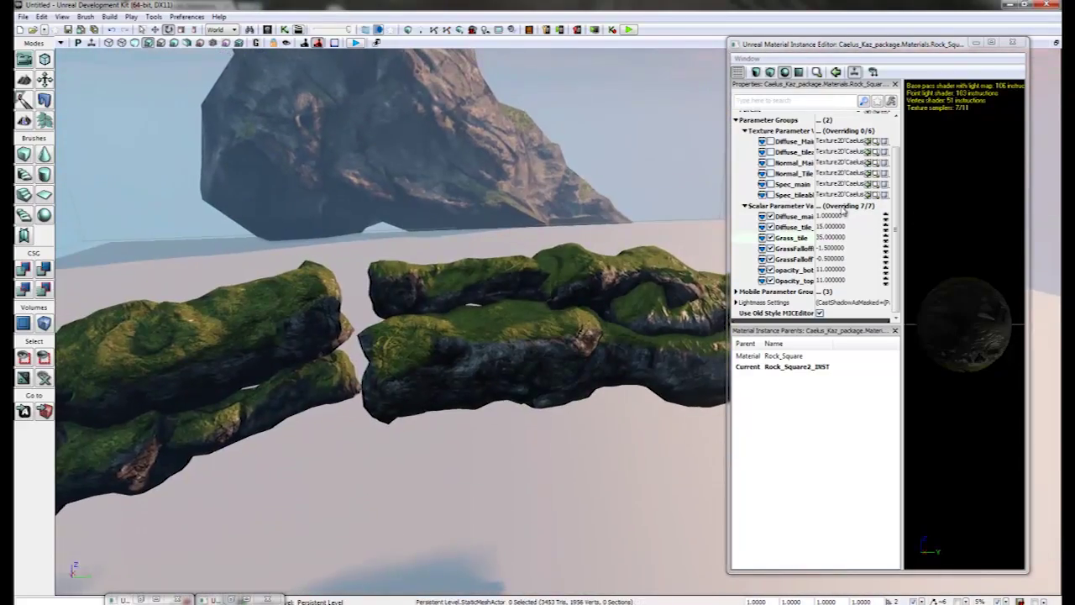
click(840, 238)
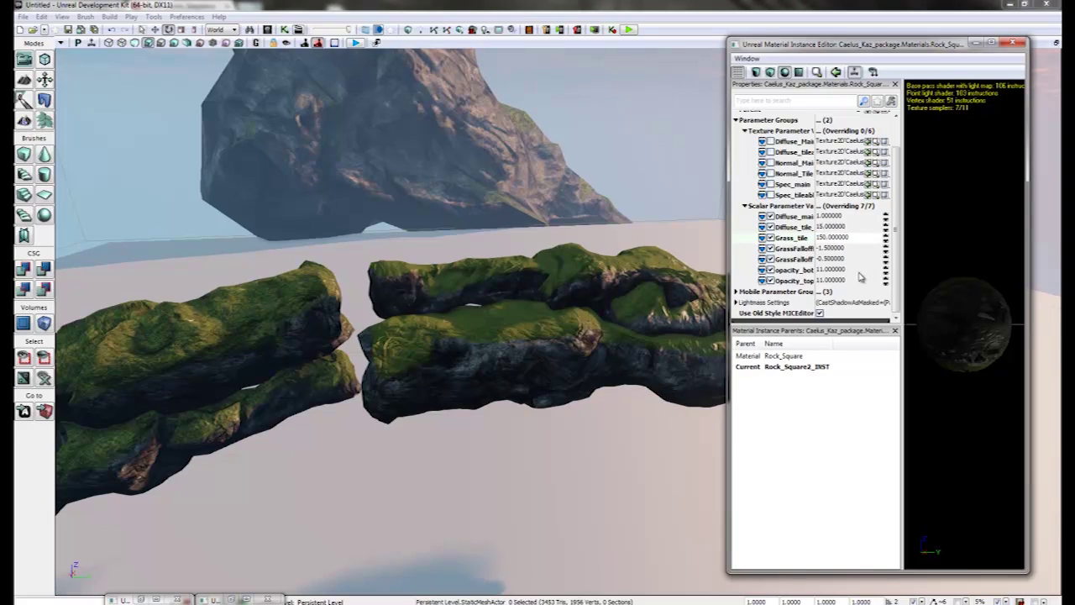
click(234, 193)
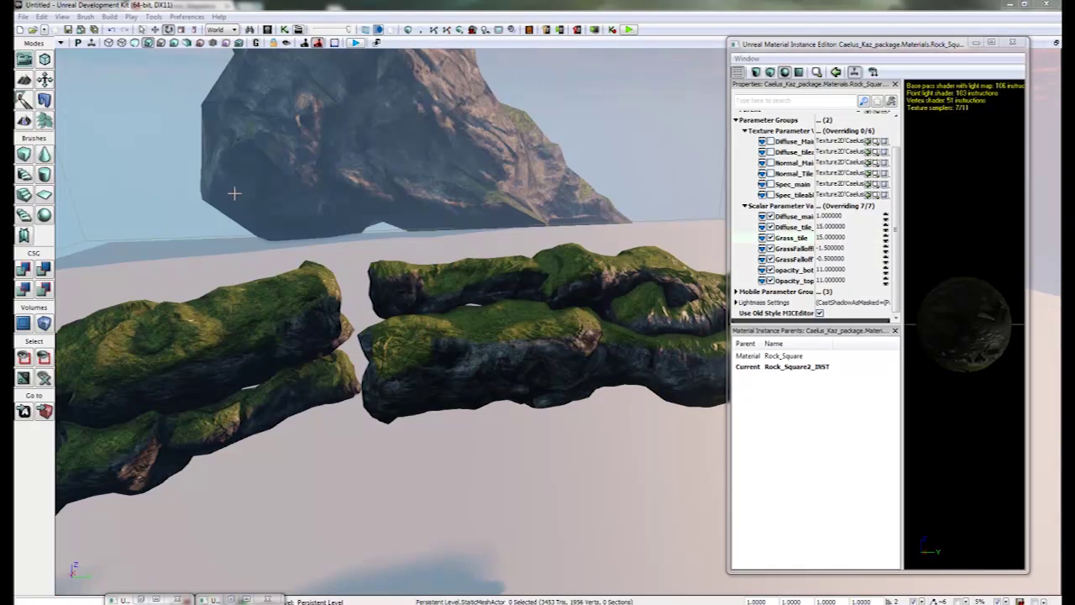
Set opacity_bottom to 5 and Opacity_top to 2, trying 0 for Opacity_top first.
click(842, 269)
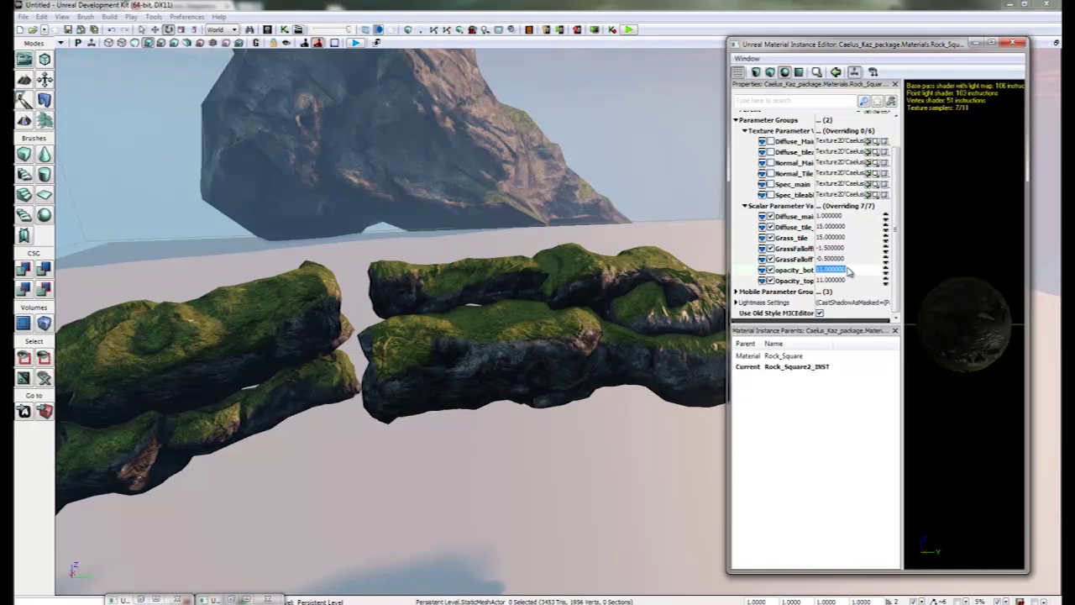
click(856, 283)
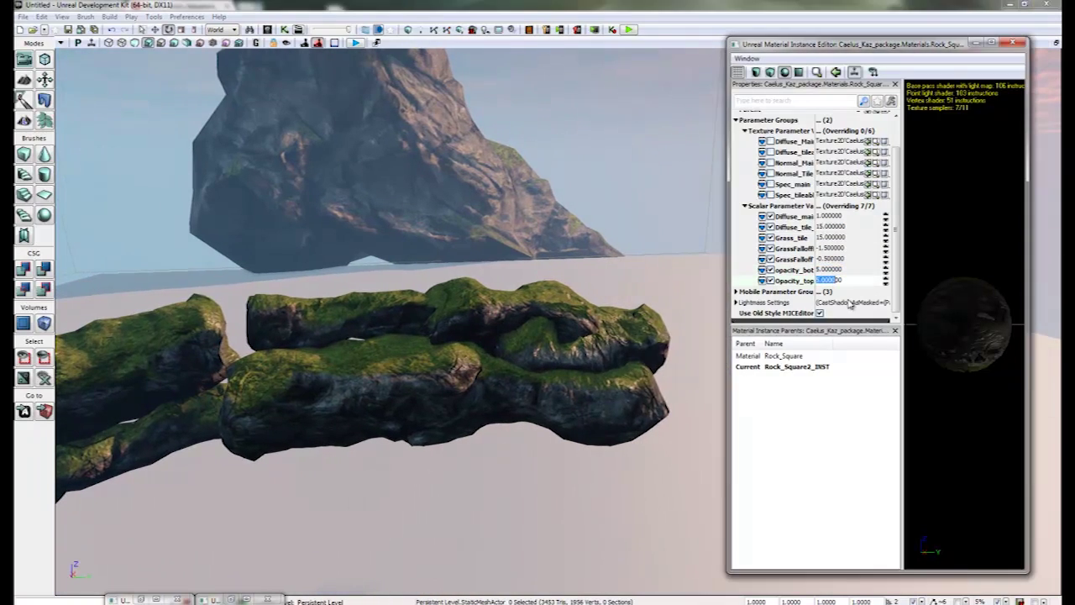
text(0.0)
key(Return)
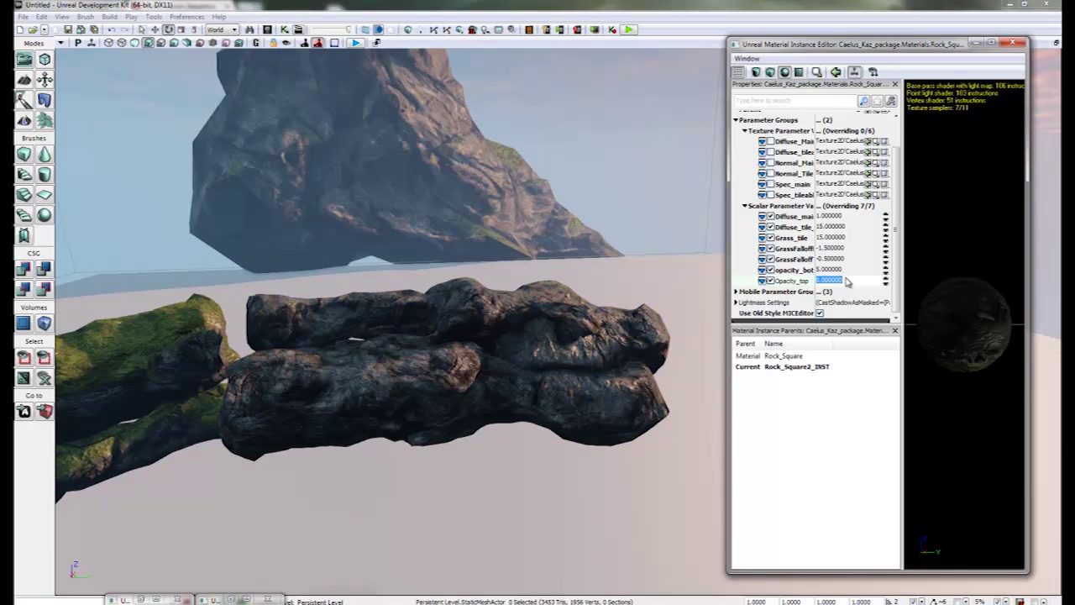
key(Return)
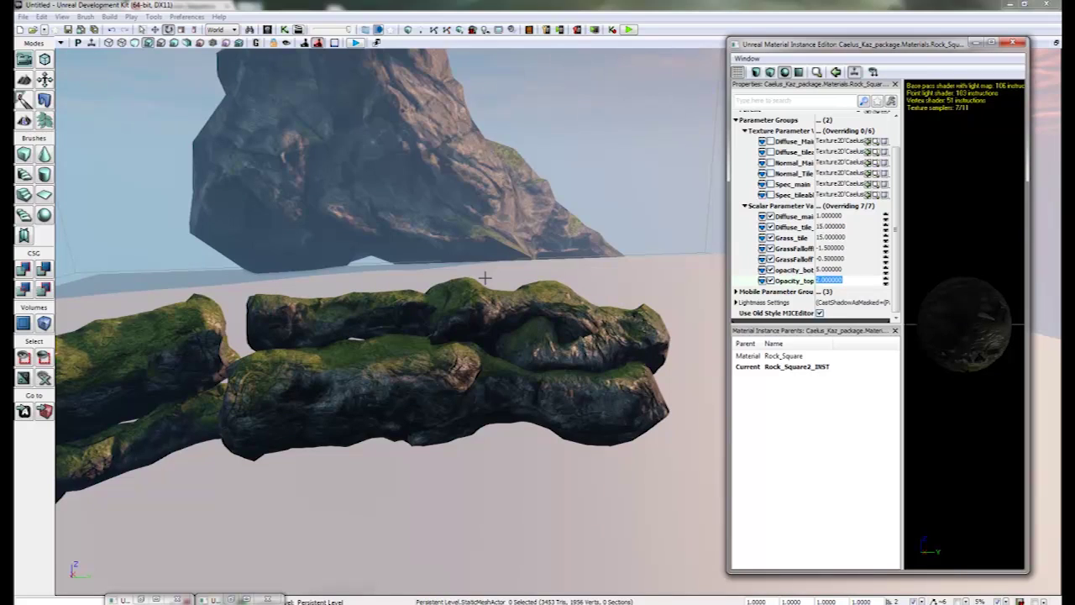
Set opacity_bottom to 0 and Opacity_top to 2, trying 0 and 1 for Opacity_top first.
drag(484, 278, 548, 270)
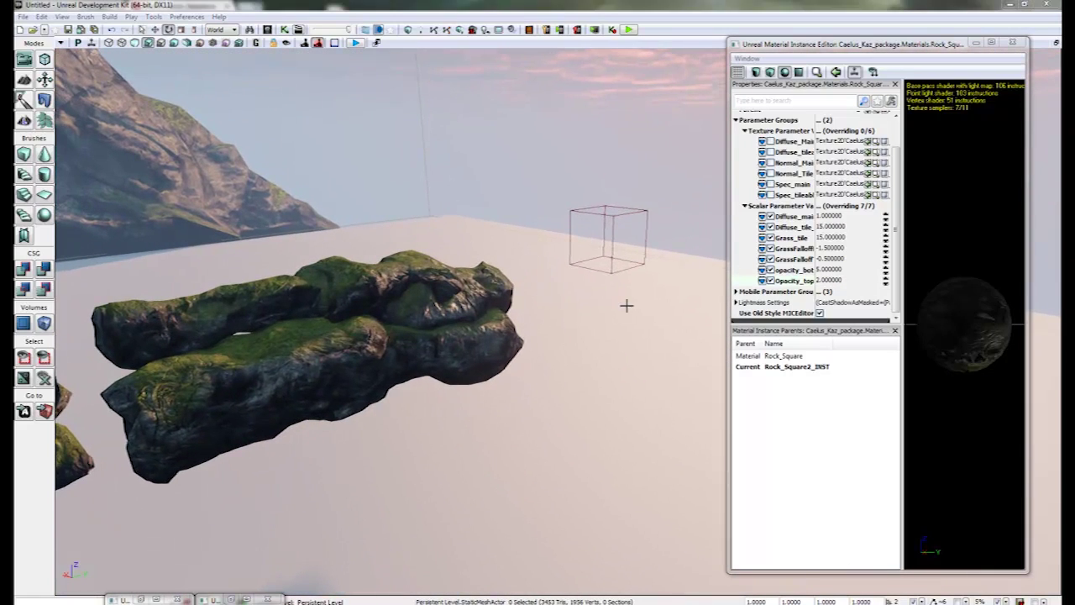
drag(617, 320, 556, 294)
click(831, 272)
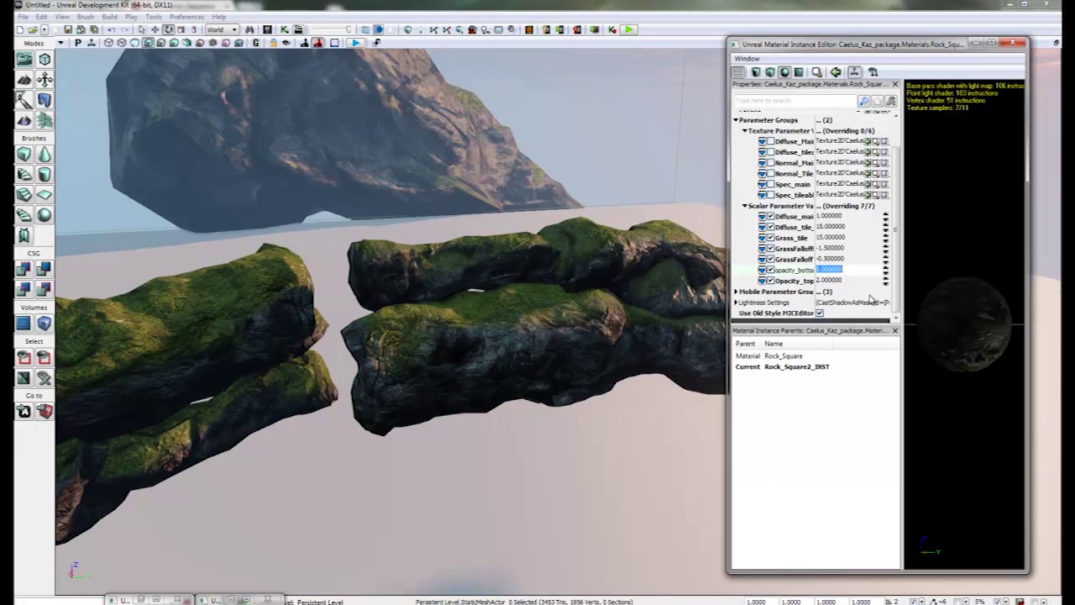
click(831, 281)
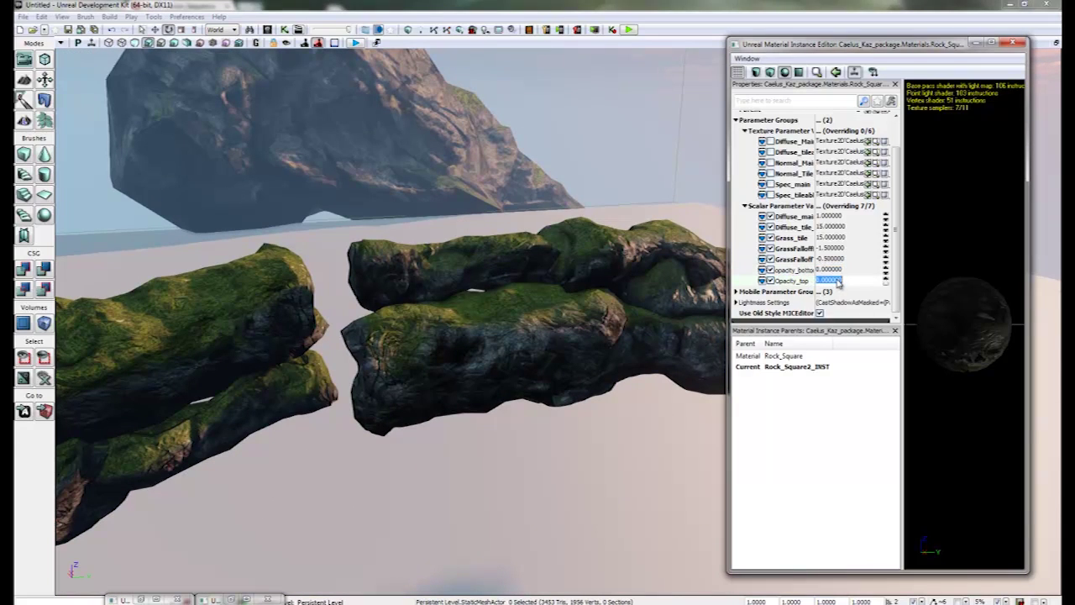
text(0)
key(Return)
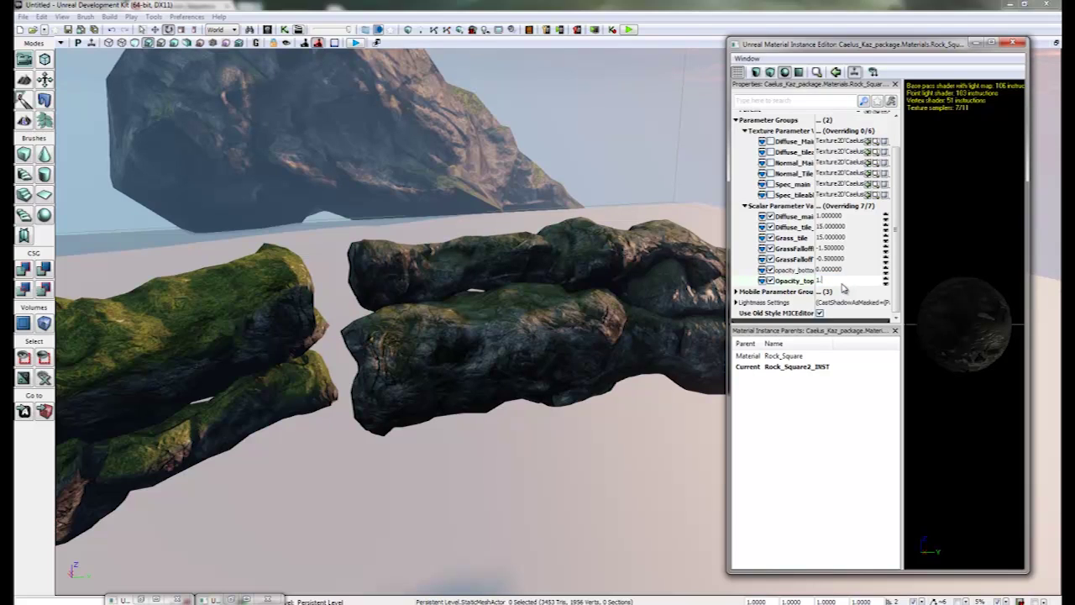
text(2)
key(Return)
Try GrassFalloffTop values of -0.9 and -0.0 on the stacked rocks.
right_drag(636, 338, 640, 335)
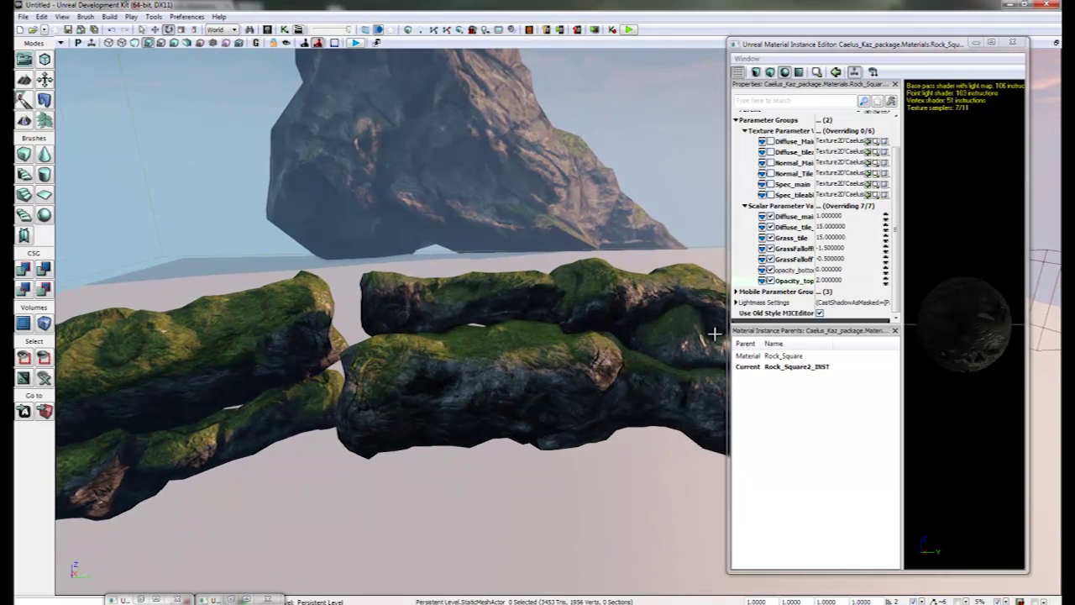
right_drag(590, 369, 570, 371)
drag(570, 369, 591, 374)
click(844, 259)
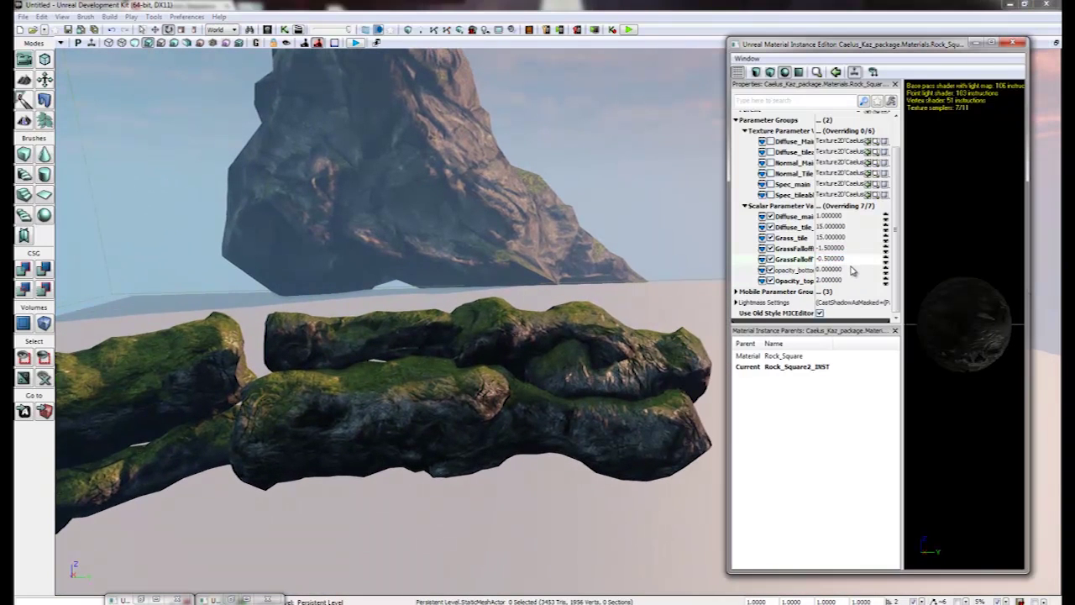
key(Return)
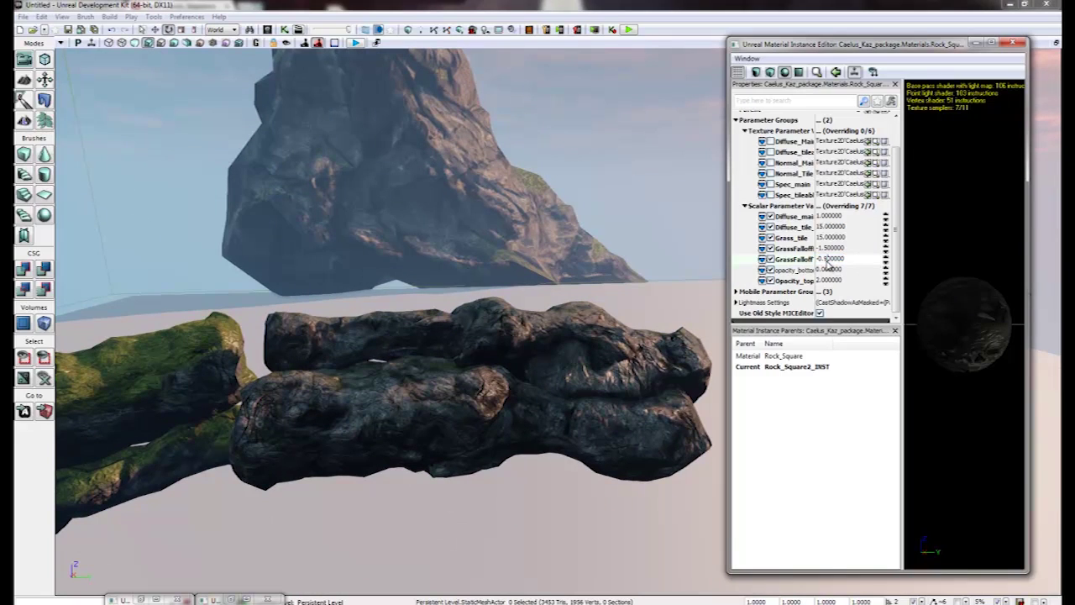
drag(491, 366, 475, 341)
click(829, 259)
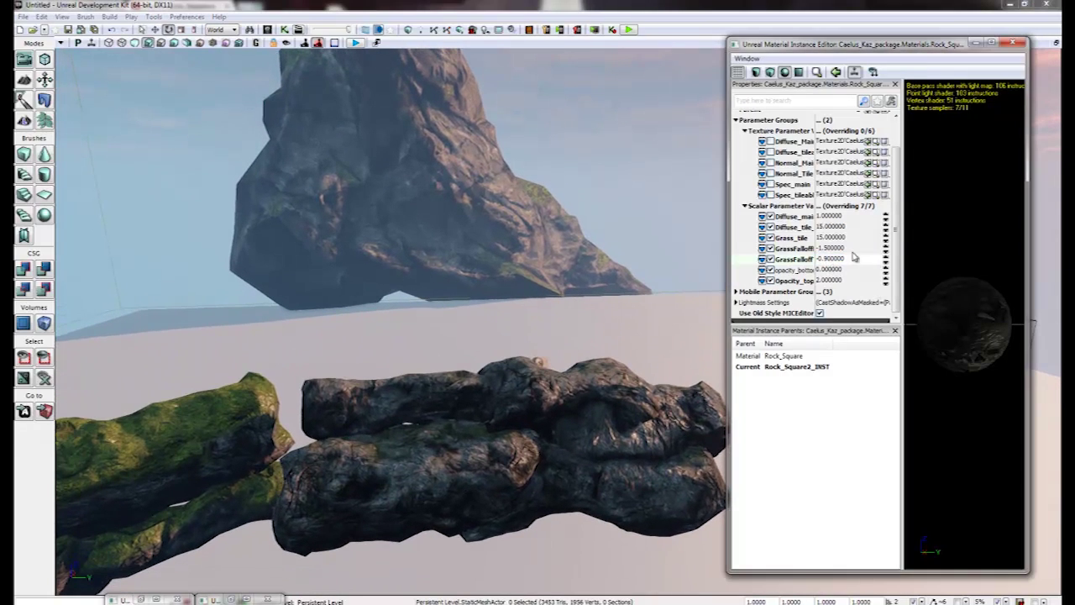
key(Return)
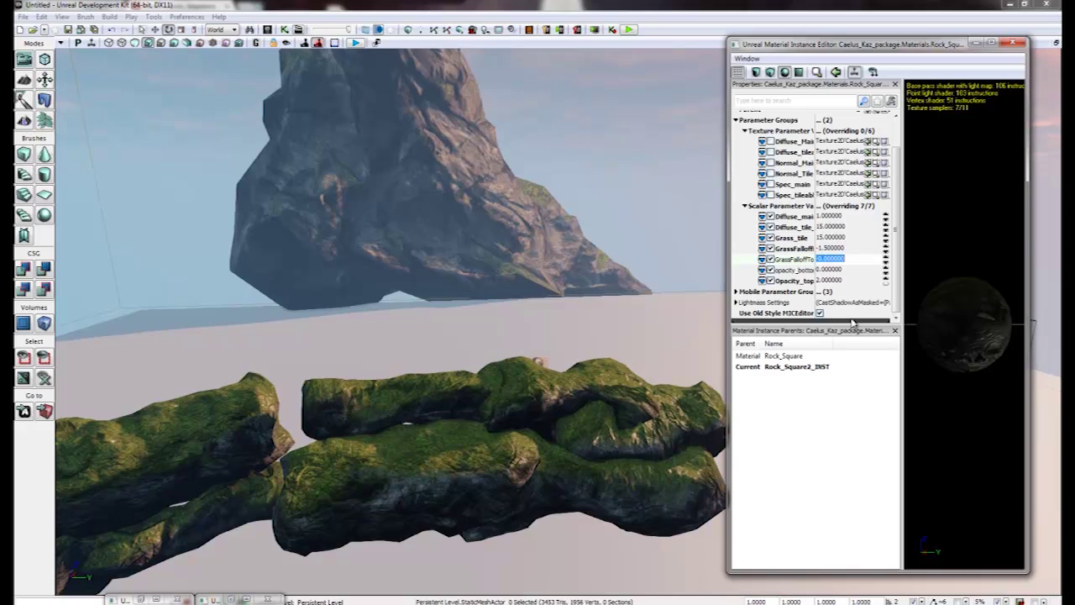
Rotate one rock of the stack so that a different side faces up under the grass.
right_drag(571, 451, 471, 277)
click(454, 284)
drag(508, 340, 515, 172)
click(479, 547)
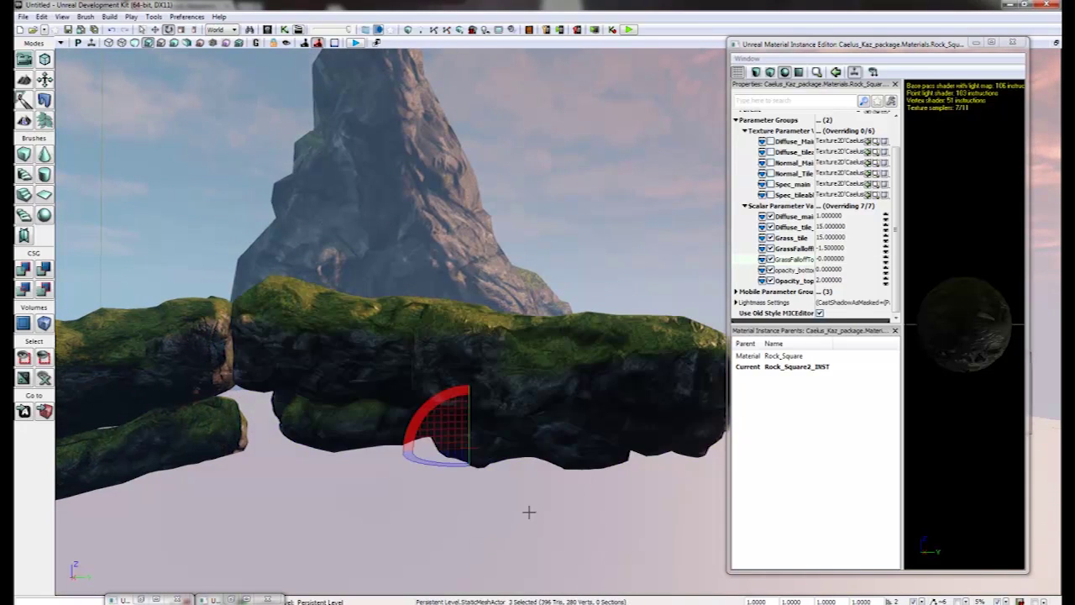
right_drag(540, 498, 542, 478)
drag(542, 477, 526, 506)
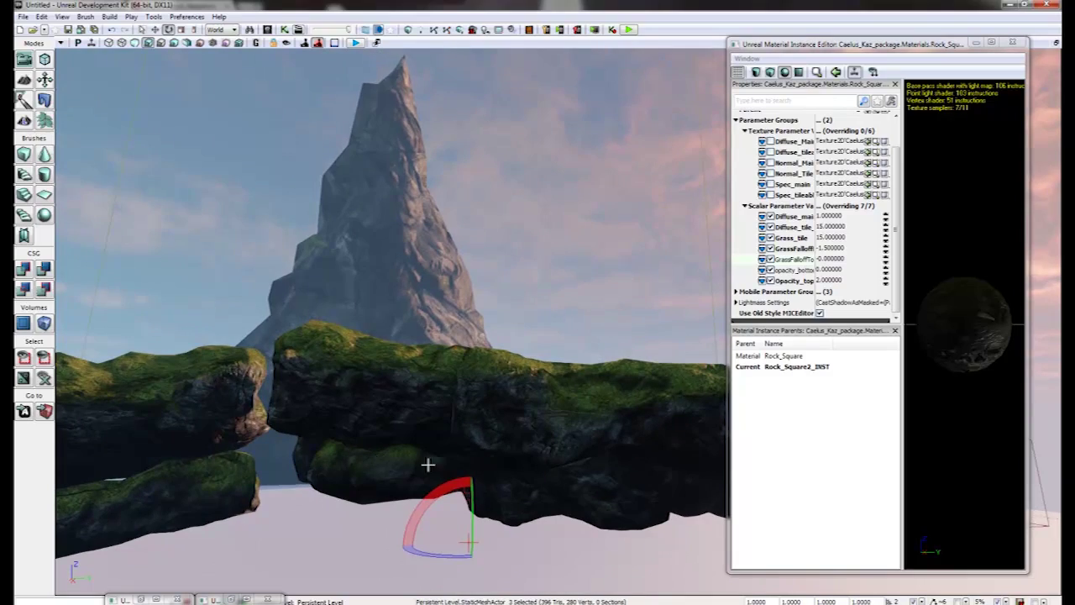
Select both rocks of the stack and rotate them together, then check the grass on their new upper sides.
right_drag(538, 454, 557, 408)
click(520, 362)
ctrl+click(509, 294)
right_drag(529, 345, 466, 340)
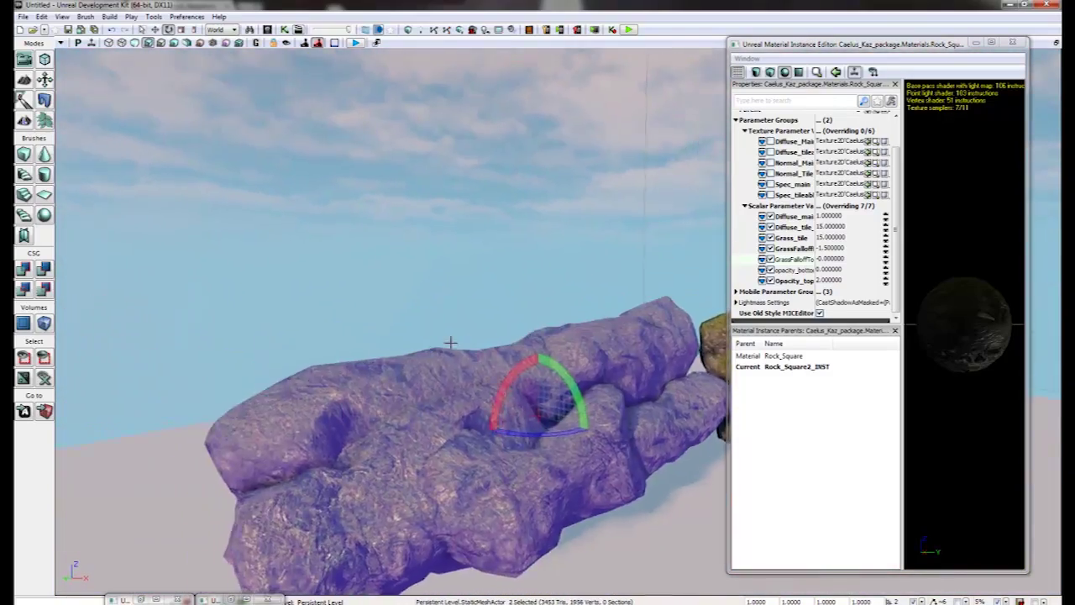
drag(464, 341, 637, 516)
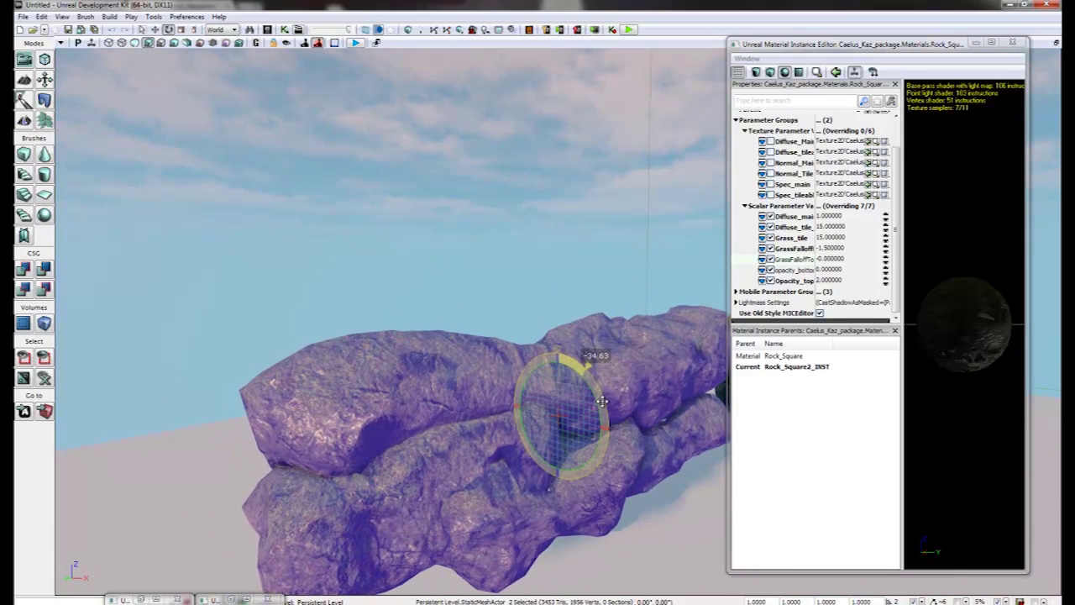
click(640, 515)
right_drag(667, 509, 141, 440)
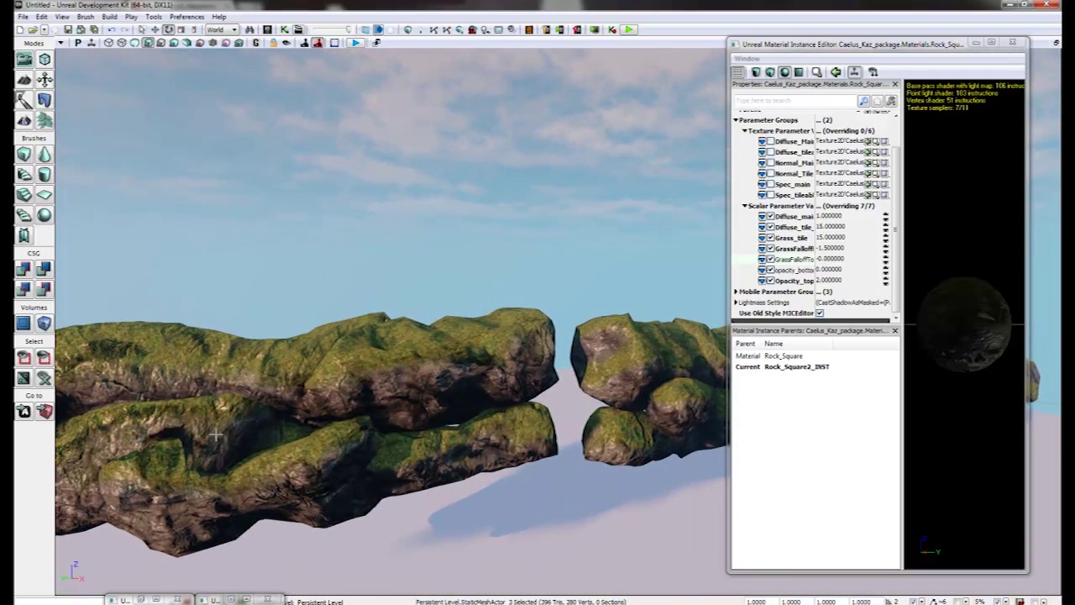
right_drag(216, 436, 697, 336)
Set GrassFalloffTop to -0.5 and view the rotated rock stack from the other side.
drag(817, 259, 836, 261)
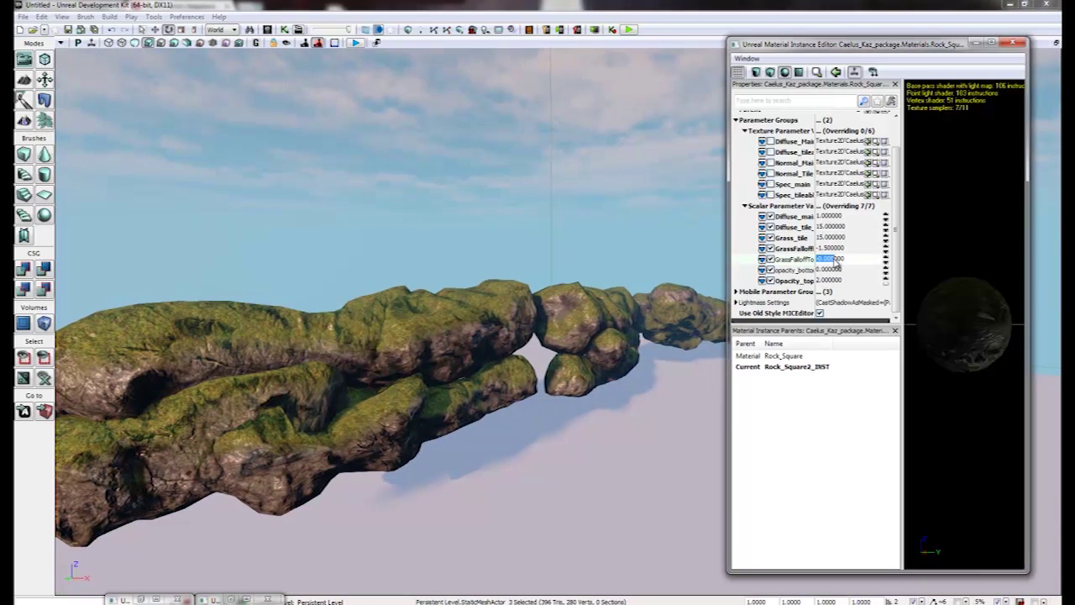
key(Return)
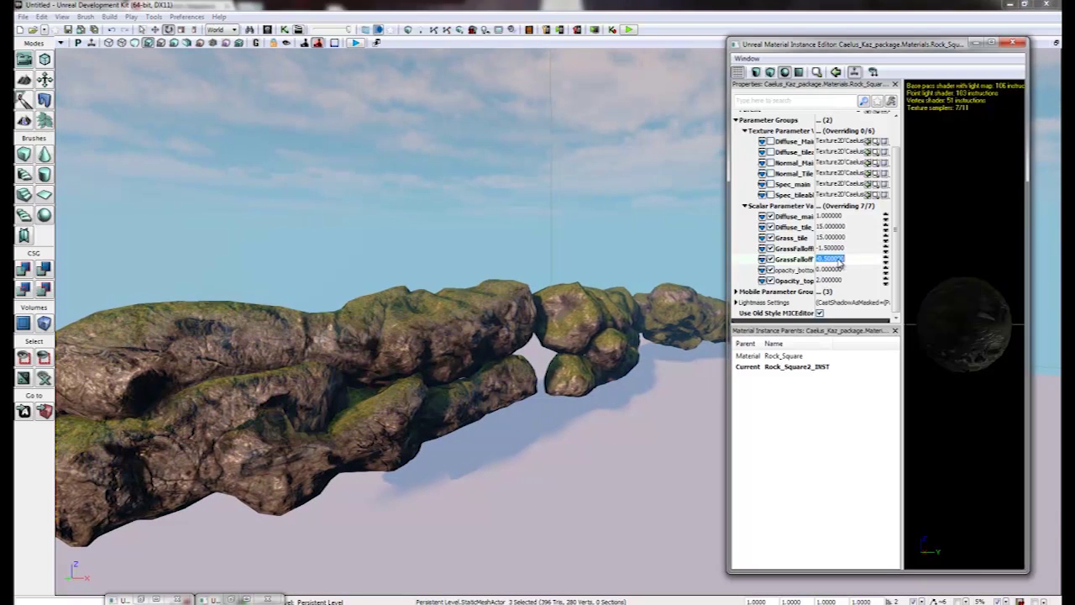
drag(295, 394, 621, 345)
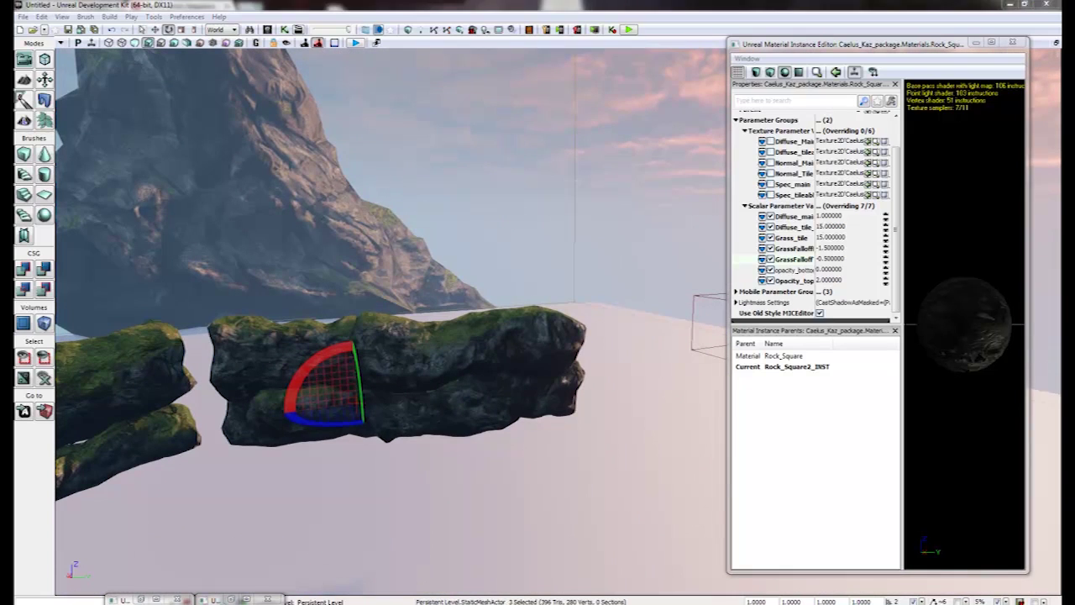
Switch to the Rock_Square material graph and examine the Vector Transform and 0,0,1 constant nodes in the GrassFalloff group.
drag(14, 168, 319, 4)
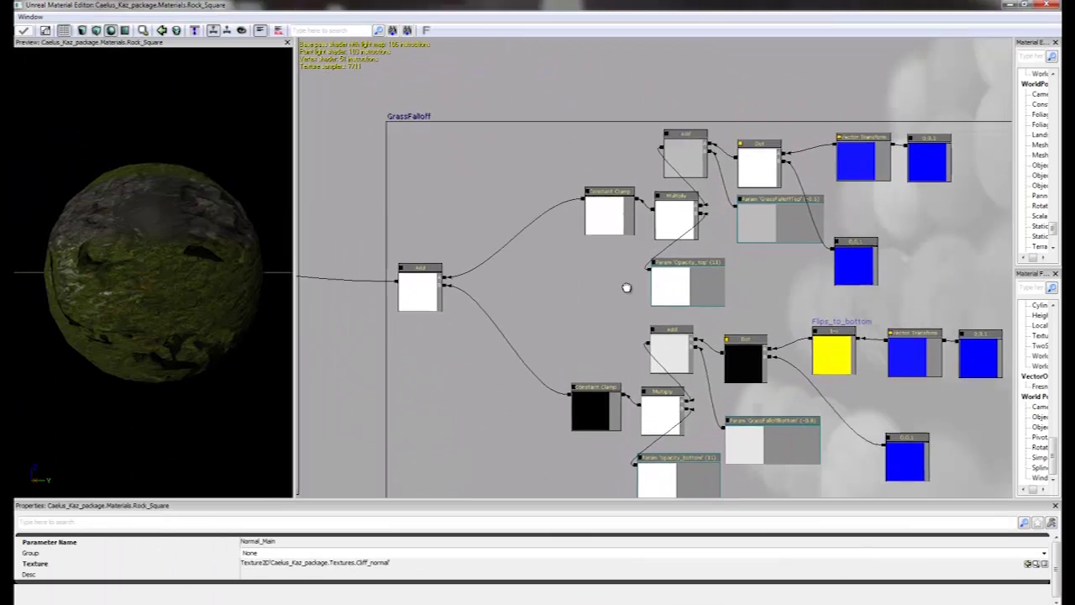
scroll(593, 269, down, 2)
scroll(594, 297, up, 3)
drag(644, 311, 520, 291)
click(606, 301)
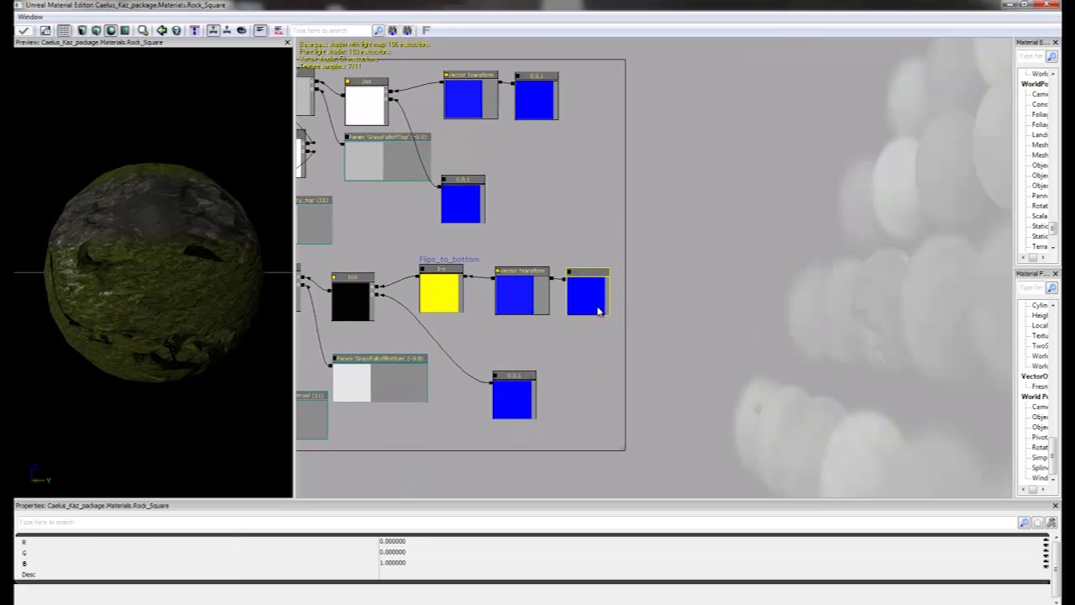
drag(622, 225, 653, 377)
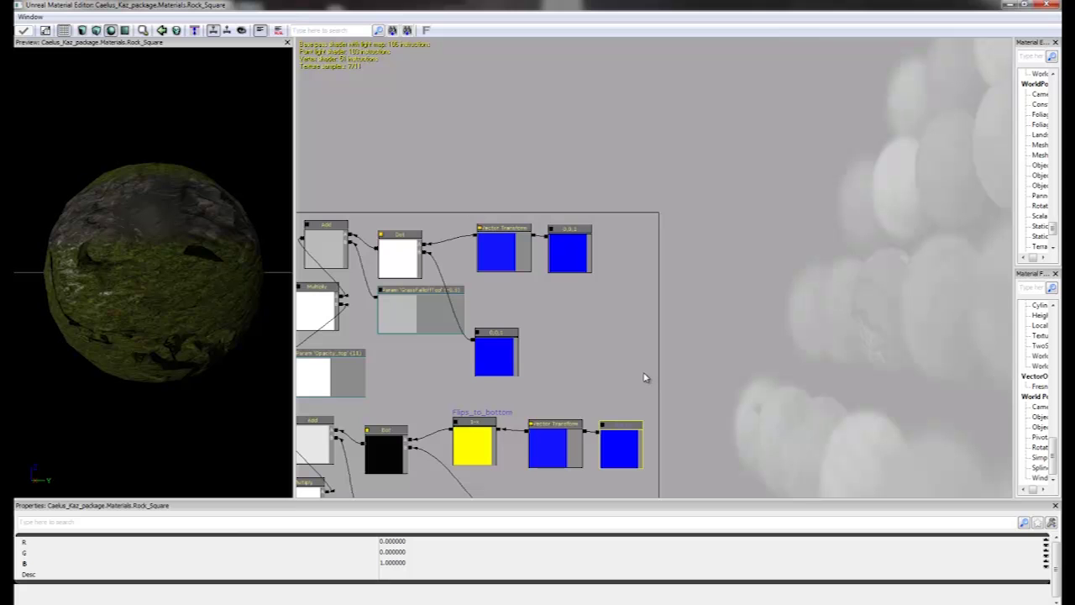
drag(573, 363, 704, 348)
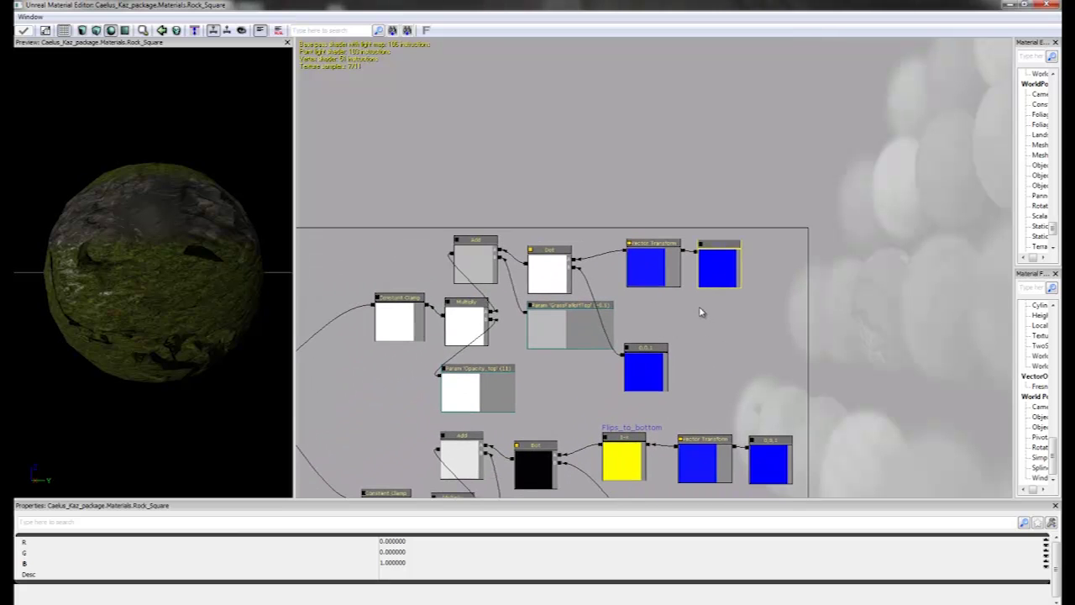
drag(659, 341, 735, 266)
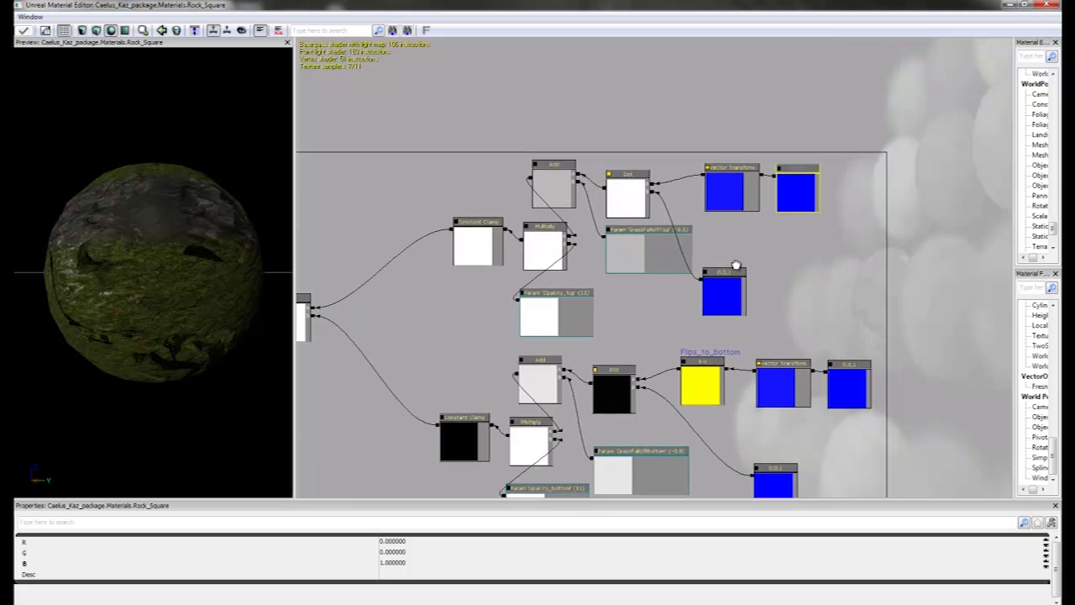
Inspect the GrassFalloffTop and Opacity_top parameters and how they connect within the GrassFalloff group.
click(631, 257)
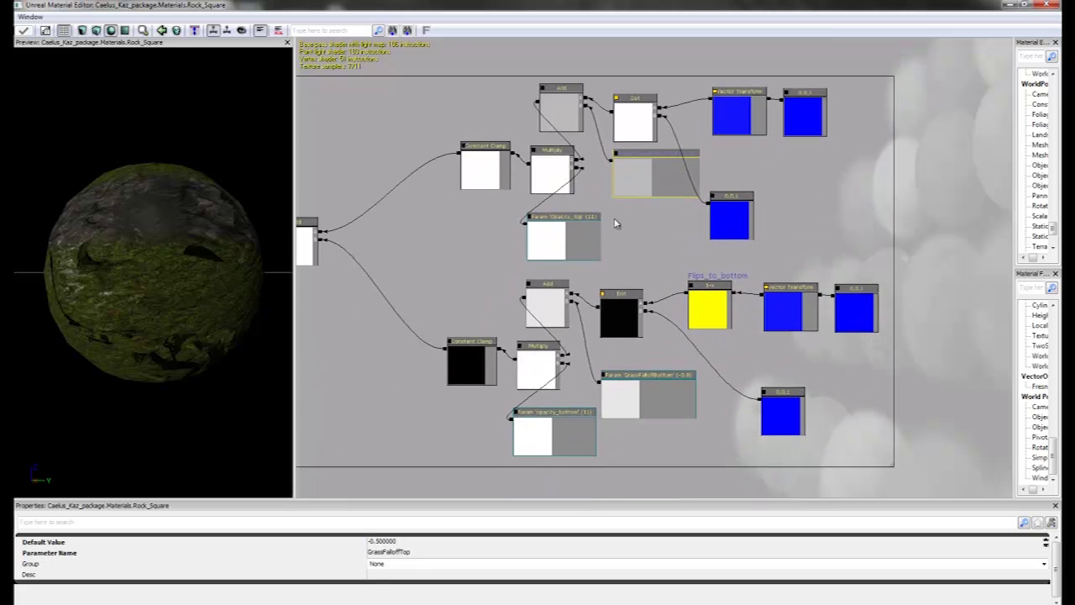
click(529, 279)
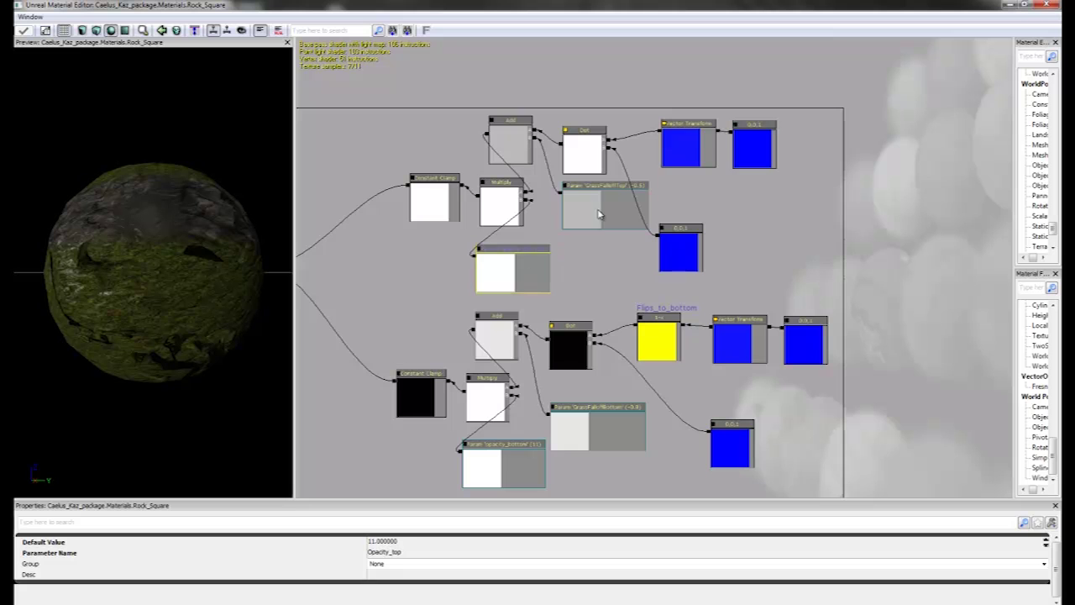
drag(620, 265, 554, 288)
click(465, 294)
drag(606, 230, 604, 257)
drag(547, 286, 600, 215)
drag(580, 290, 622, 325)
scroll(619, 295, down, 1)
scroll(614, 340, up, 1)
scroll(632, 313, down, 2)
drag(548, 285, 580, 270)
drag(750, 279, 720, 248)
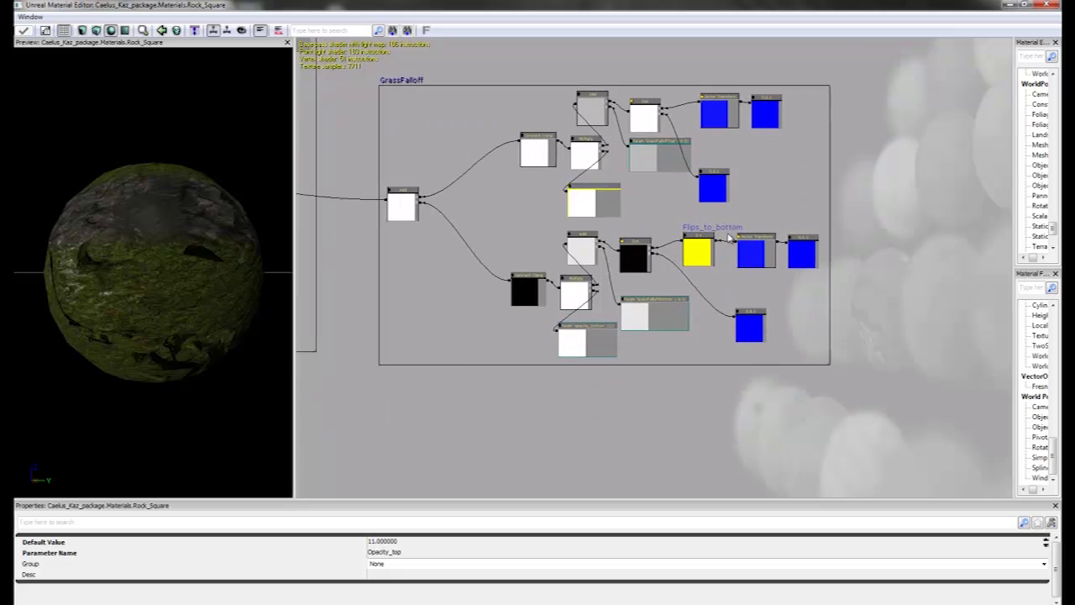
Inspect the Add node joining both falloff branches and the Flips_to_bottom node of the lower branch.
click(400, 205)
drag(728, 290, 649, 279)
scroll(603, 235, up, 3)
click(604, 234)
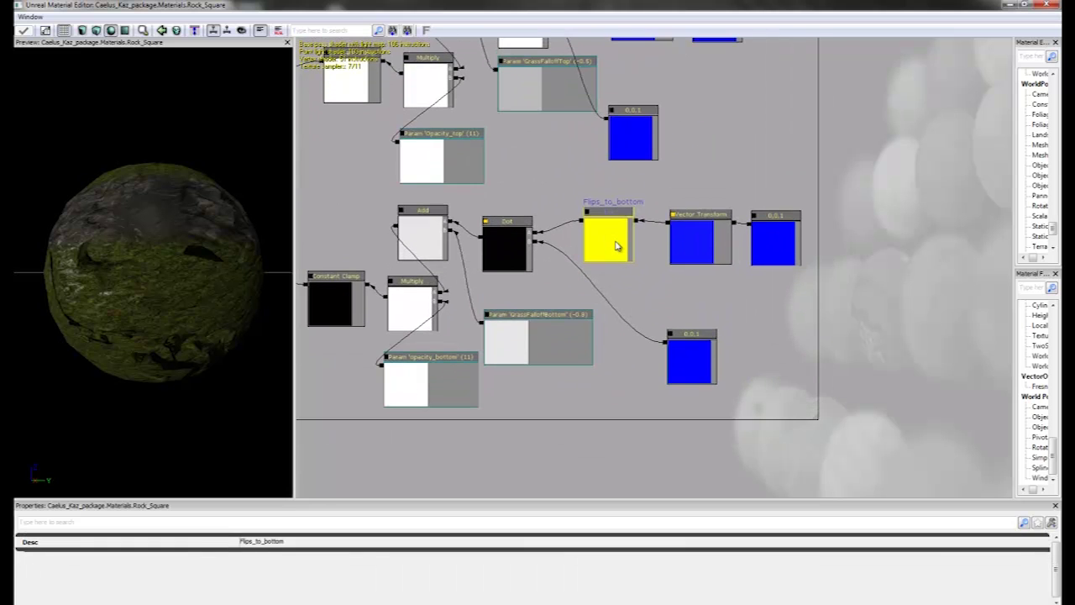
drag(586, 193, 685, 227)
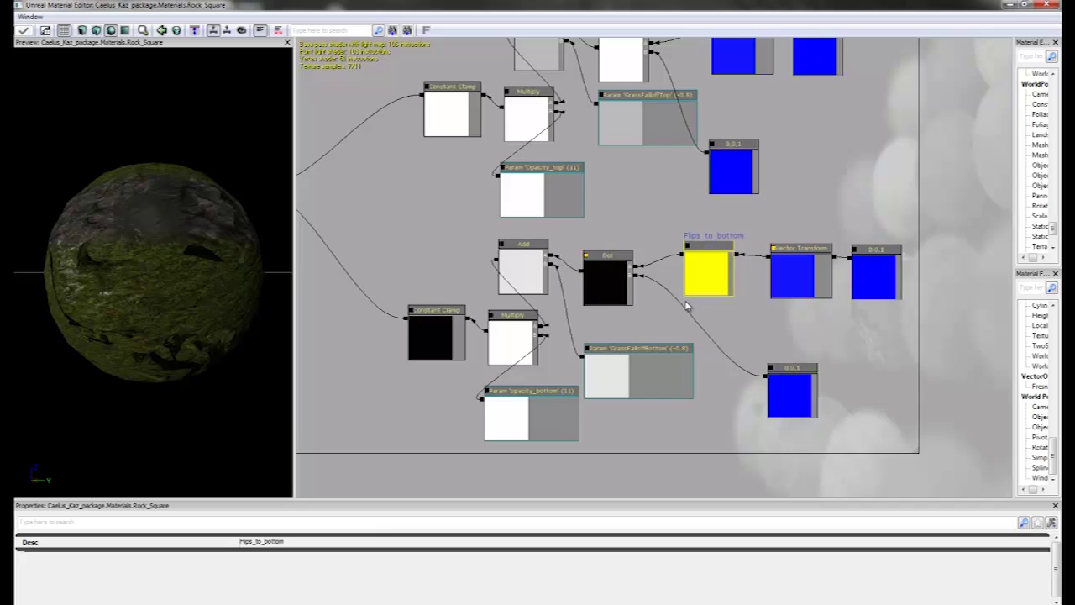
drag(597, 292, 743, 376)
Inspect the Grass_tile parameter and the TexCoord and Multiply nodes that control the grass texture's tiling.
scroll(736, 361, down, 2)
drag(549, 329, 714, 351)
drag(420, 295, 714, 360)
drag(369, 295, 720, 393)
scroll(606, 358, up, 3)
drag(525, 363, 547, 322)
drag(653, 288, 548, 359)
drag(561, 323, 486, 321)
click(507, 275)
drag(556, 274, 514, 303)
click(550, 160)
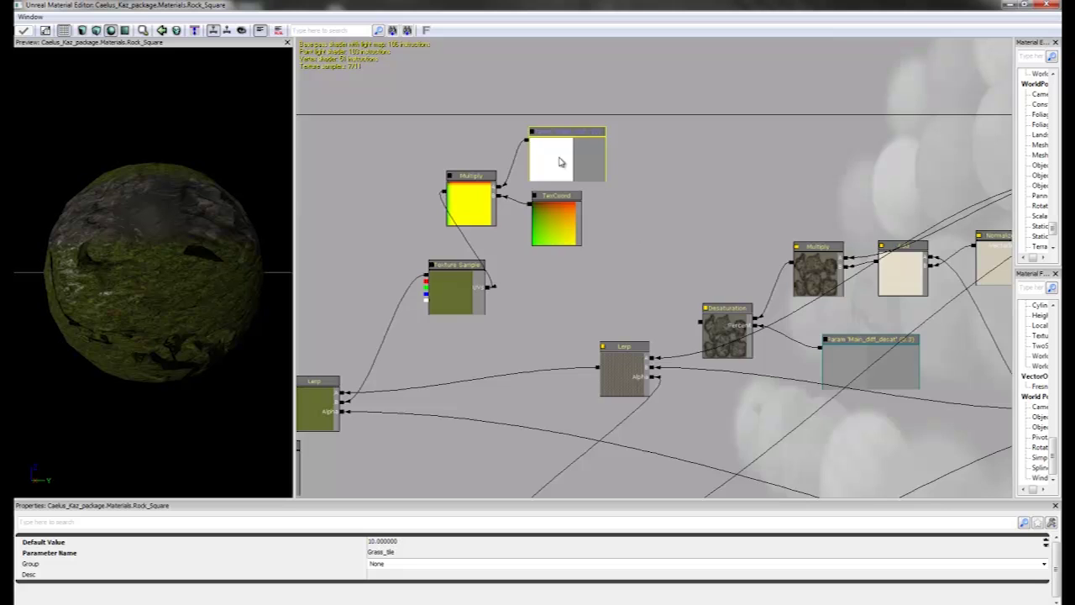
drag(557, 161, 606, 159)
drag(660, 244, 663, 184)
click(606, 174)
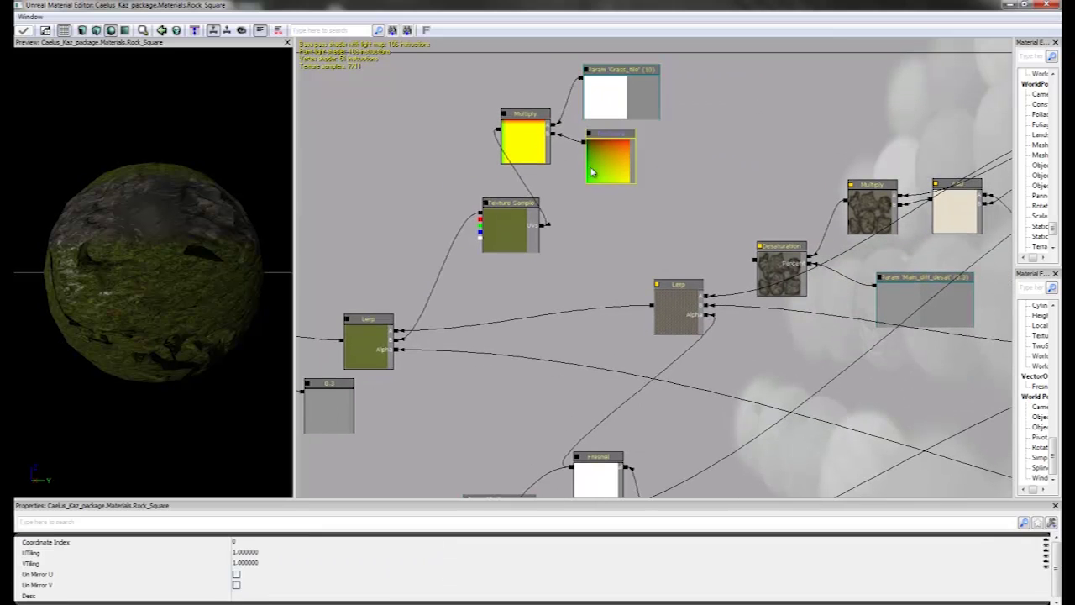
click(531, 143)
click(611, 103)
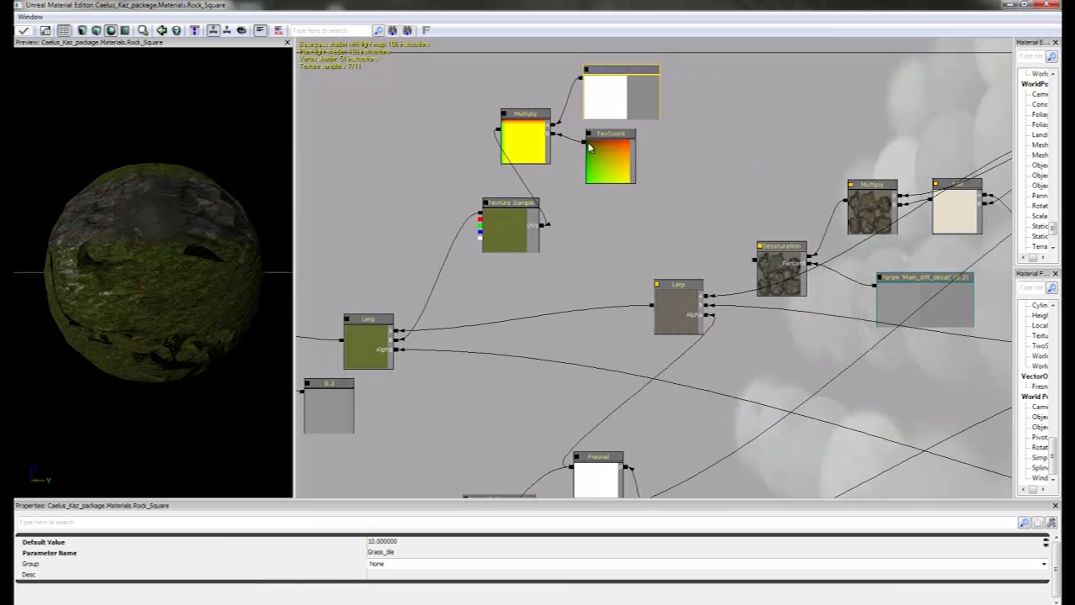
Examine the diffuse overlay nodes and inspect the Main_diff_desat parameter feeding the Desaturation node.
drag(648, 207, 646, 140)
drag(755, 140, 627, 192)
drag(549, 259, 602, 290)
scroll(580, 200, down, 2)
click(602, 291)
scroll(668, 274, up, 3)
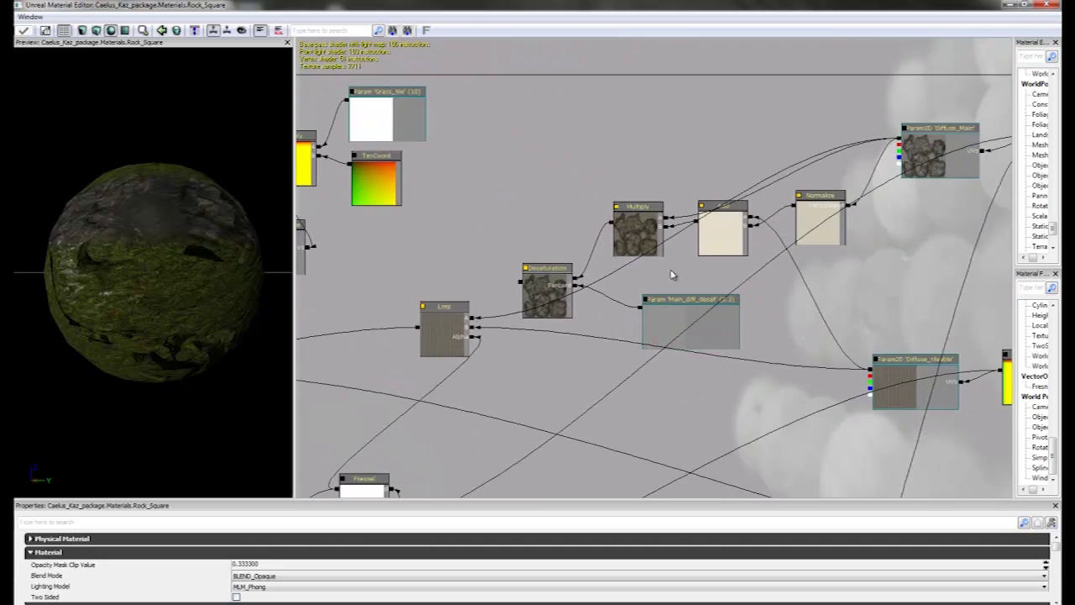
drag(668, 273, 522, 270)
click(547, 330)
Inspect the Diffuse_tile_amount parameter with its TexCoord and Multiply nodes, dismissing the antivirus notification.
drag(666, 213, 602, 292)
scroll(602, 292, down, 2)
drag(649, 334, 650, 225)
drag(717, 240, 642, 197)
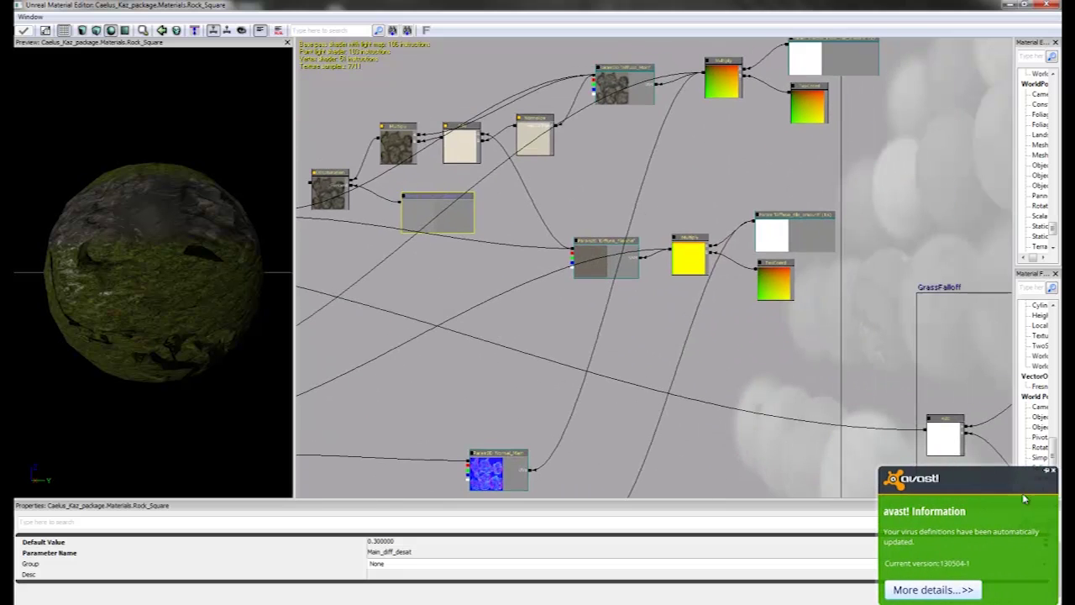
click(1053, 472)
drag(636, 307, 532, 374)
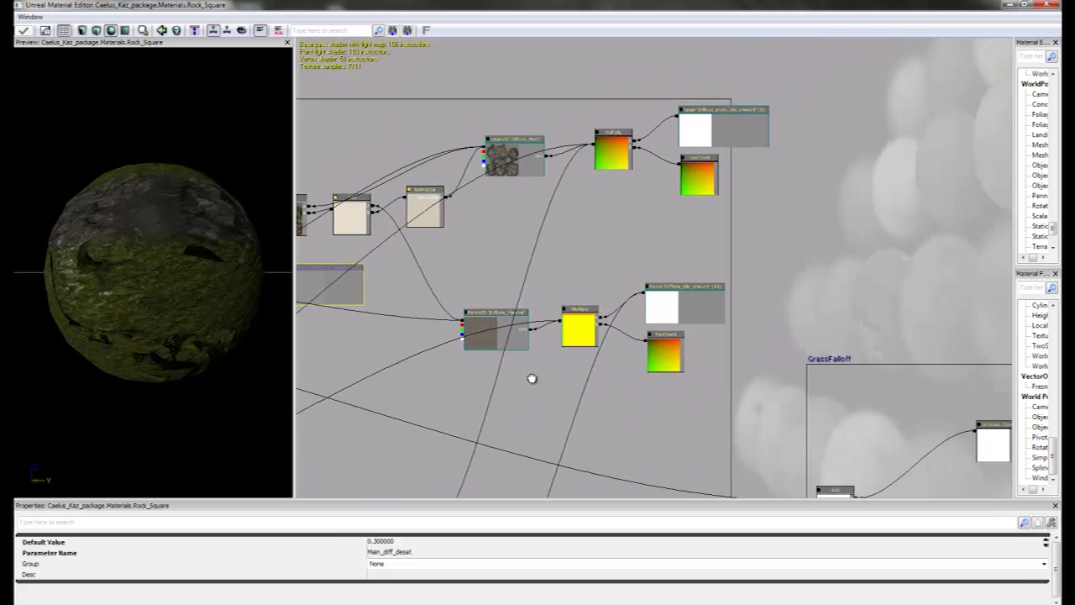
click(690, 318)
drag(625, 361, 642, 288)
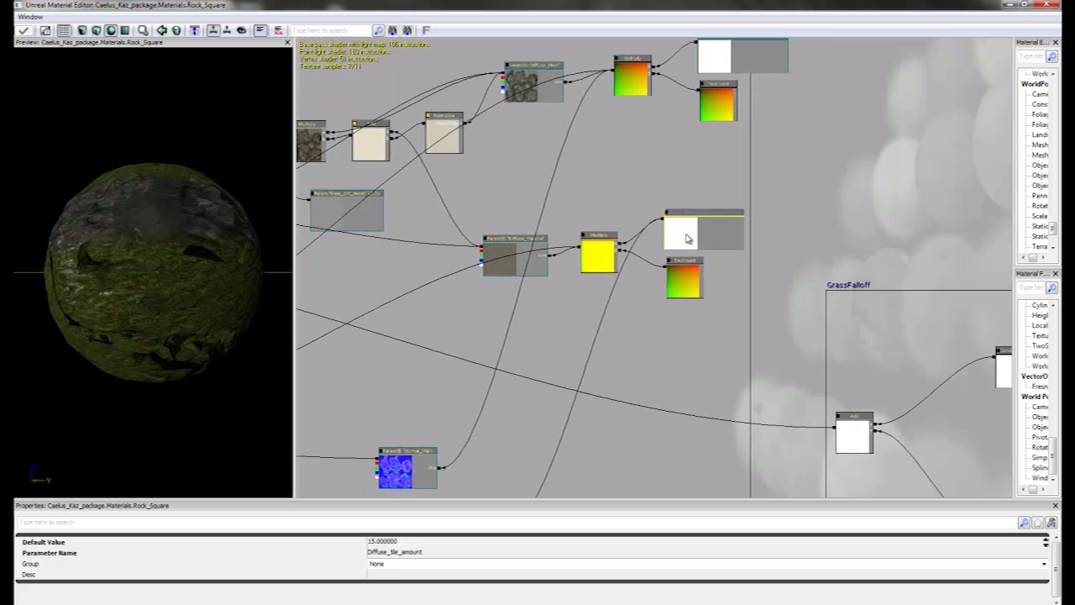
click(677, 285)
click(602, 255)
click(696, 233)
Examine the grass Lerp and specular nodes of the Close_detail_overlay group, and rotate the preview sphere to check the grass blend.
drag(529, 240, 907, 300)
drag(511, 316, 726, 235)
scroll(809, 361, up, 3)
scroll(873, 372, down, 5)
drag(883, 372, 543, 293)
drag(777, 235, 1062, 326)
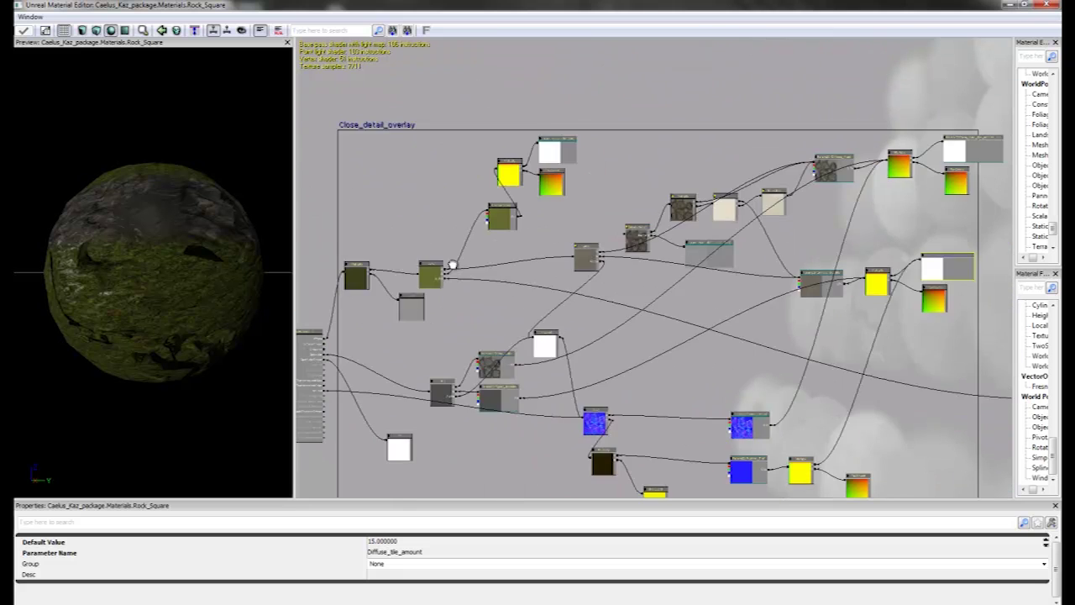
drag(373, 272, 509, 333)
scroll(508, 334, up, 5)
click(673, 363)
drag(671, 406, 696, 211)
drag(559, 298, 585, 228)
drag(214, 237, 140, 282)
drag(686, 311, 566, 294)
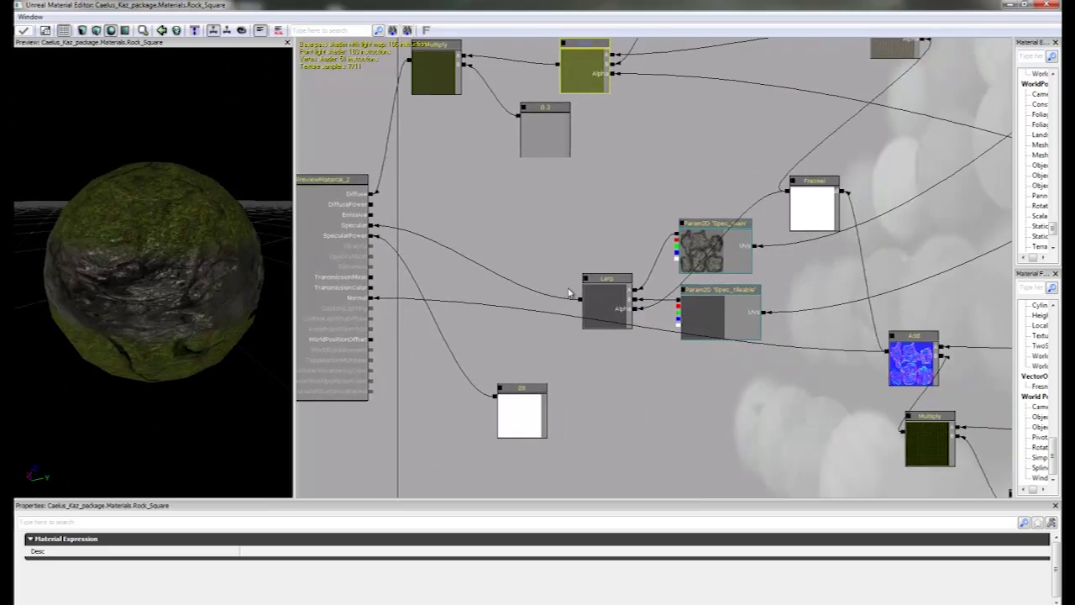
Review the GrassFalloff group once more, then leave the material graph and view both rock stacks in the level.
scroll(577, 292, down, 8)
drag(750, 213, 547, 240)
scroll(603, 256, up, 8)
drag(580, 308, 664, 93)
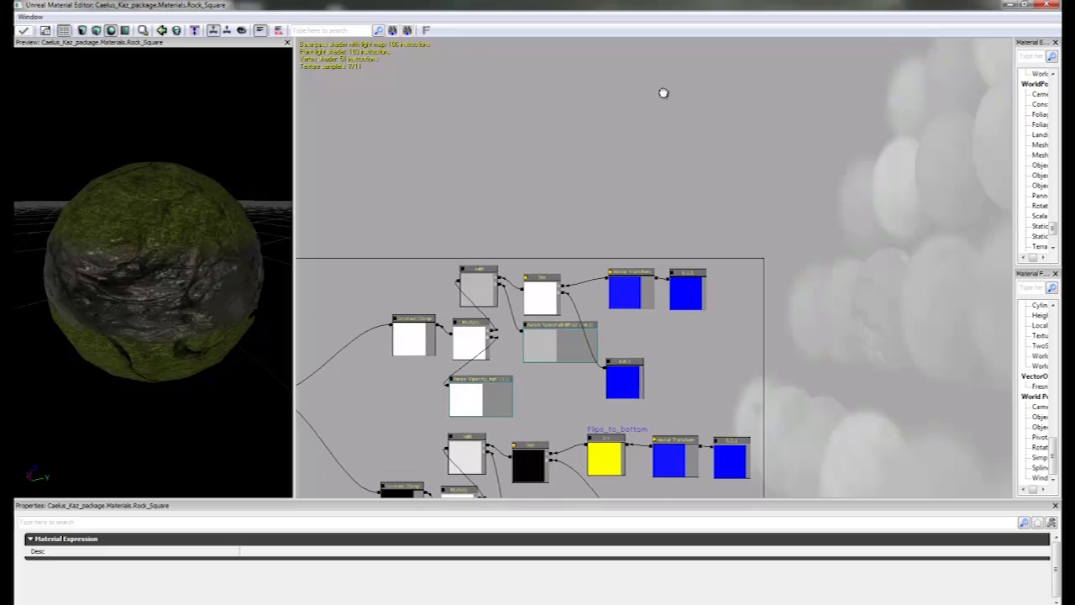
click(1043, 6)
right_drag(580, 304, 491, 289)
middle_drag(491, 289, 516, 266)
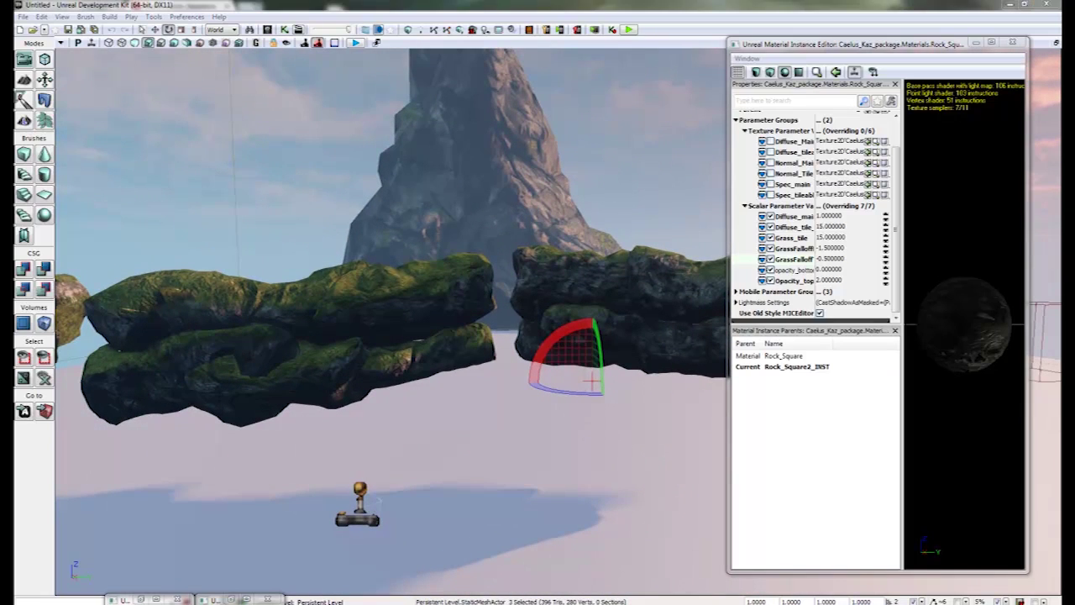